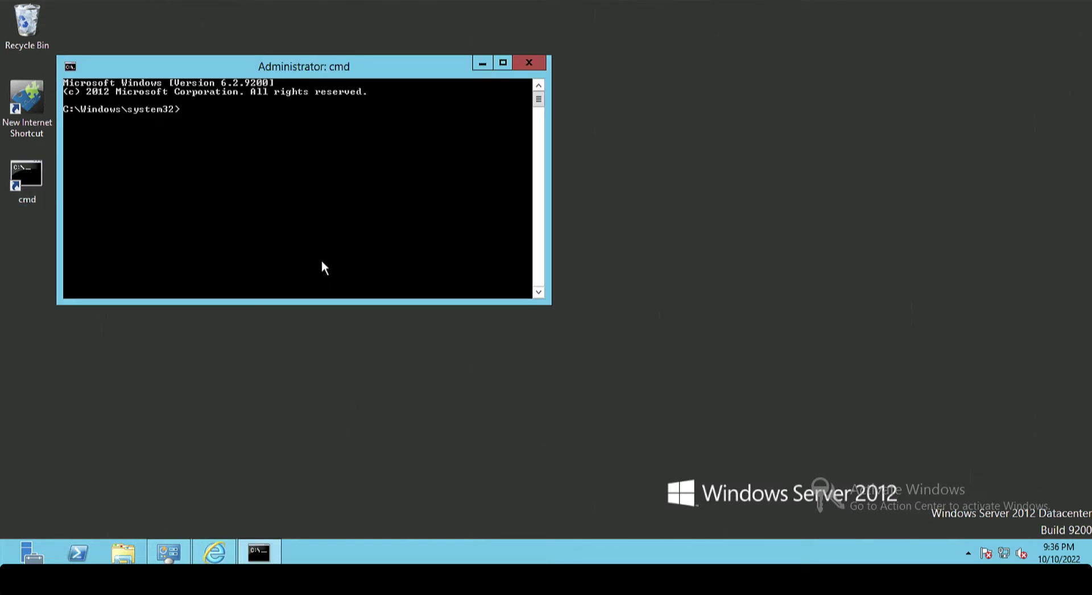
- Check the installed Windows version with the winver command, and close the version information and the command prompt
text(winver)
key(Return)
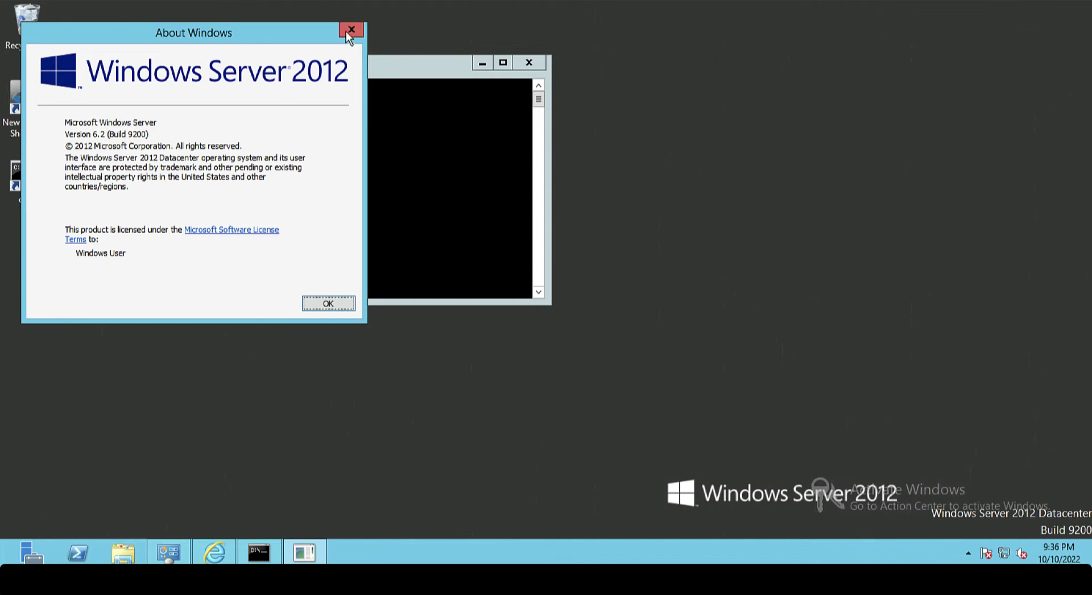
click(349, 34)
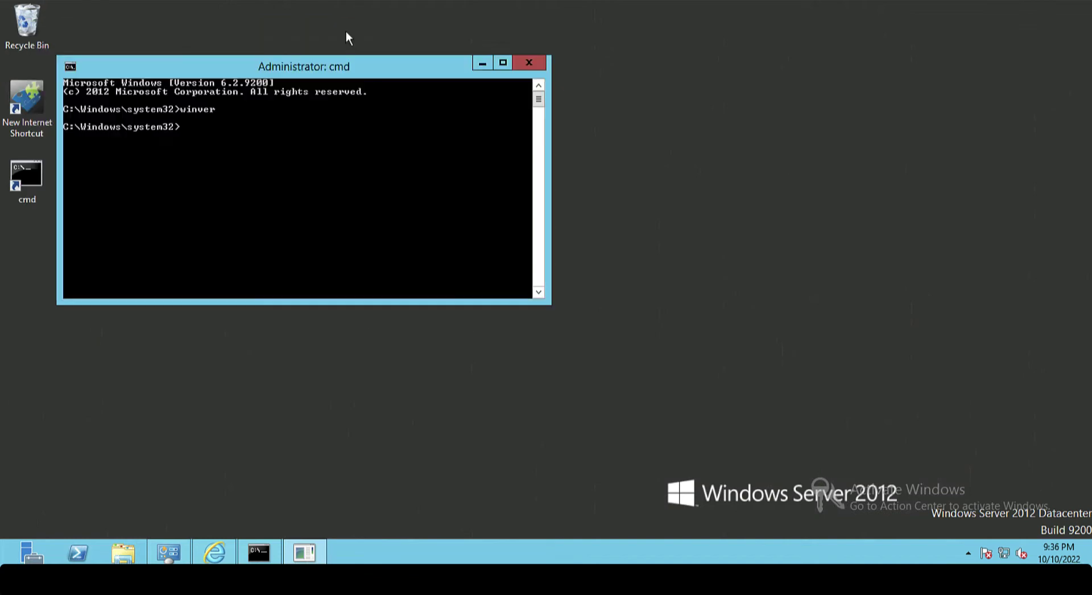
click(524, 65)
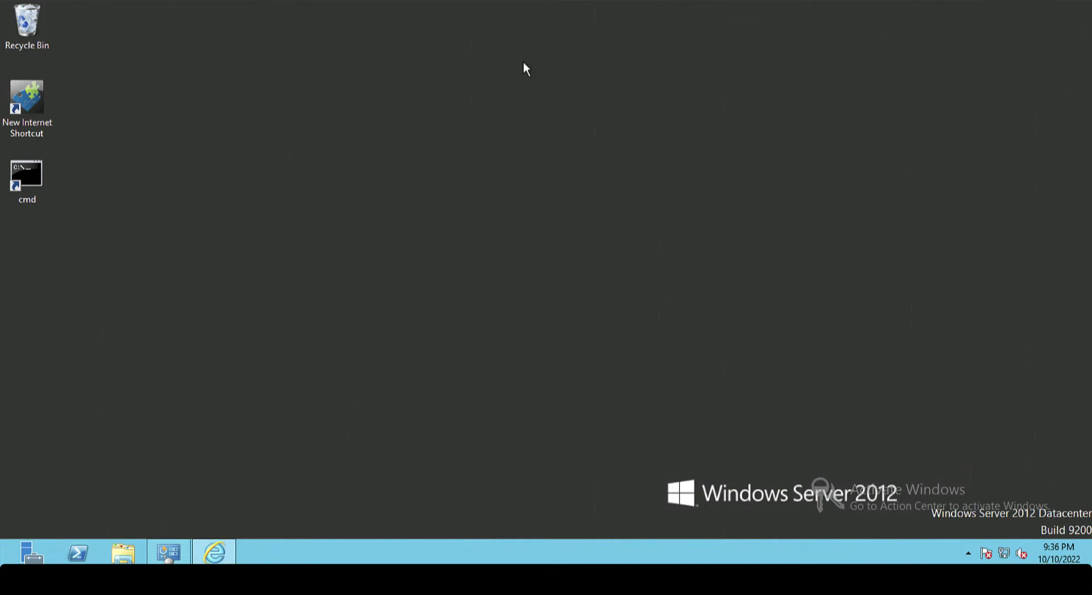
- Find Windows Update by searching the system settings for "update", run a check for updates, and minimize the window
click(9, 560)
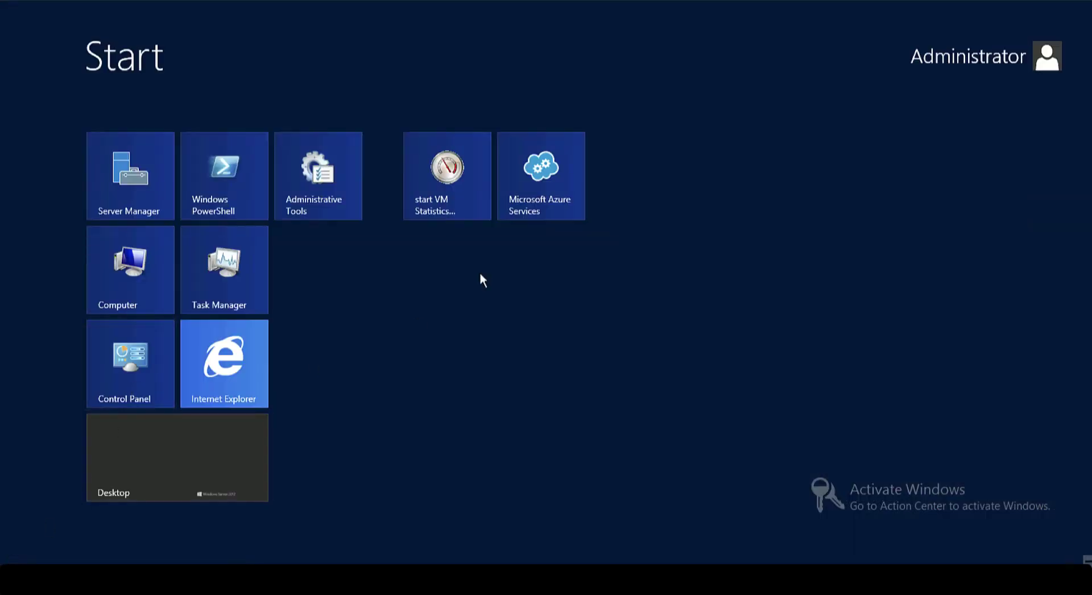
text(update)
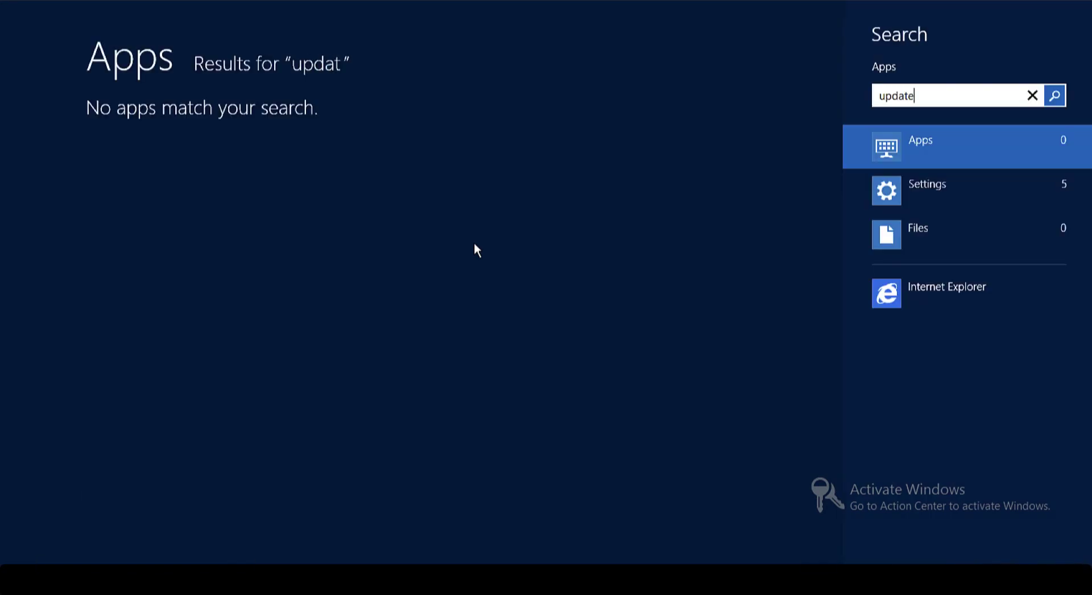
click(919, 189)
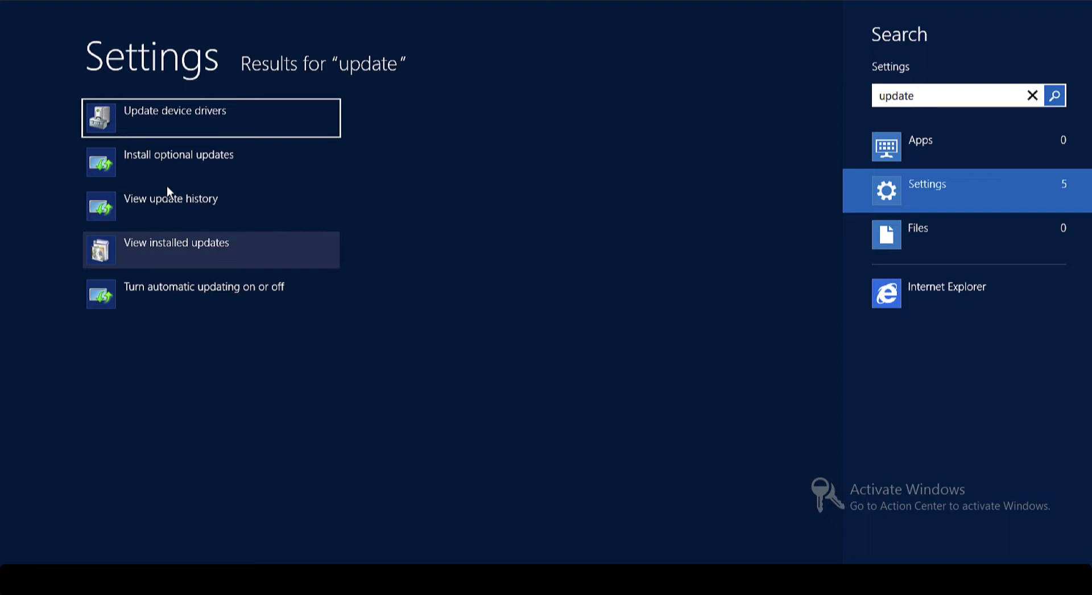
click(166, 159)
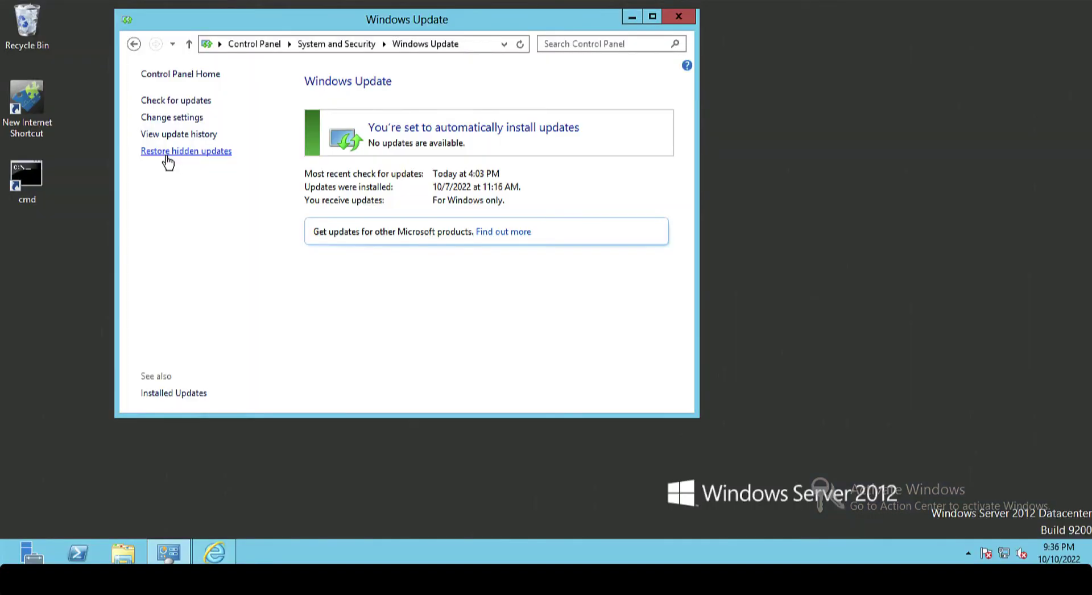
click(197, 103)
click(631, 20)
- Open a command prompt and export the system information with systeminfo.exe >> systeminfo.txt
double_click(22, 172)
text(sys)
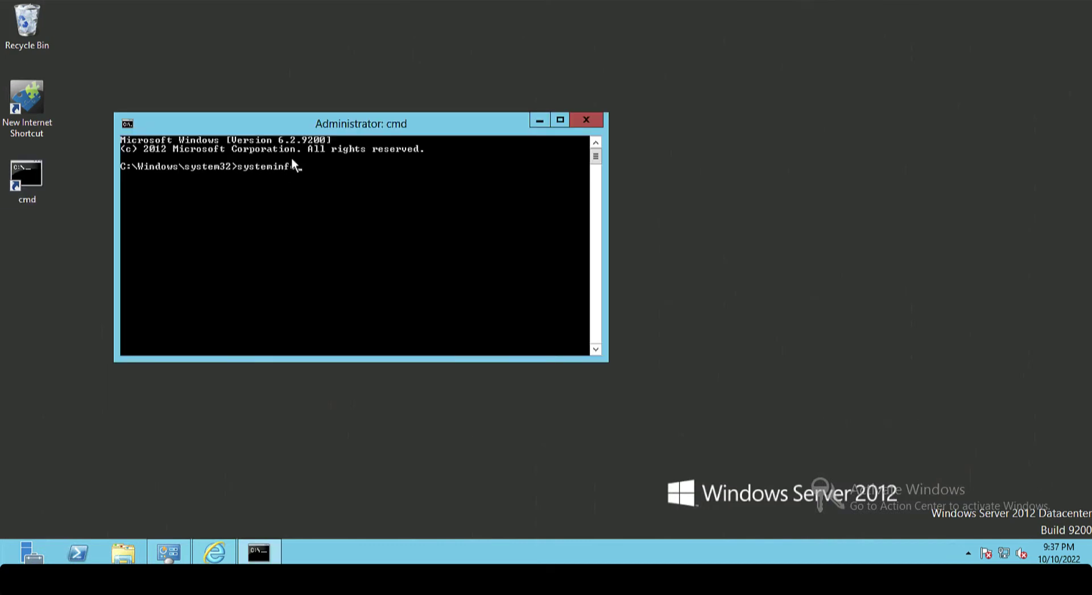
text(teminfo.exe >> systeminfo.txt)
key(Return)
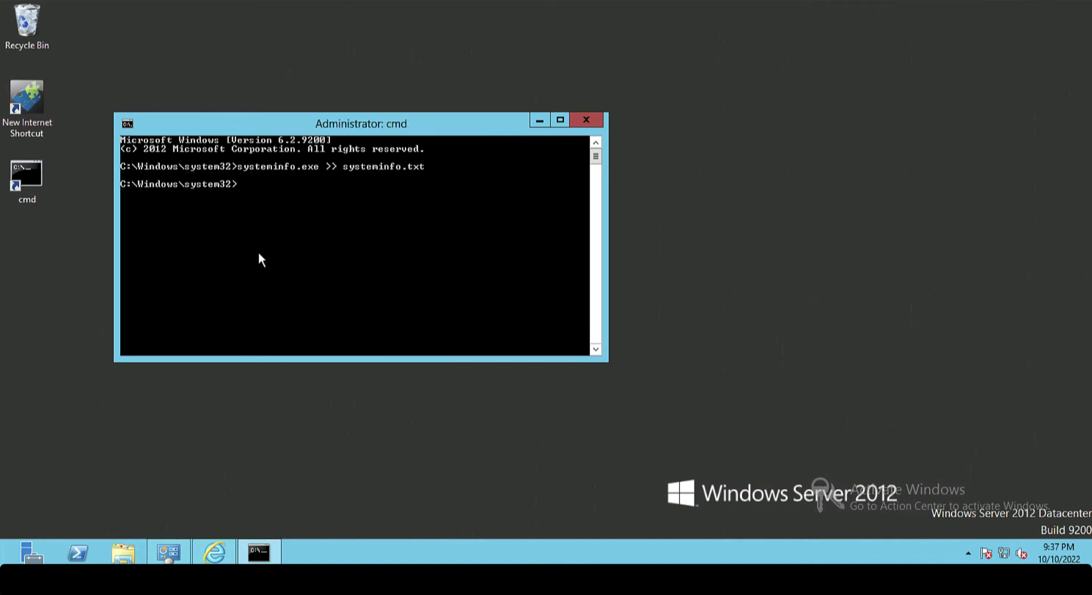
- Export the full network configuration to a text file with ipconfig /all >> IPConfig.txt
text(ipconfig /all >> IPConfig)
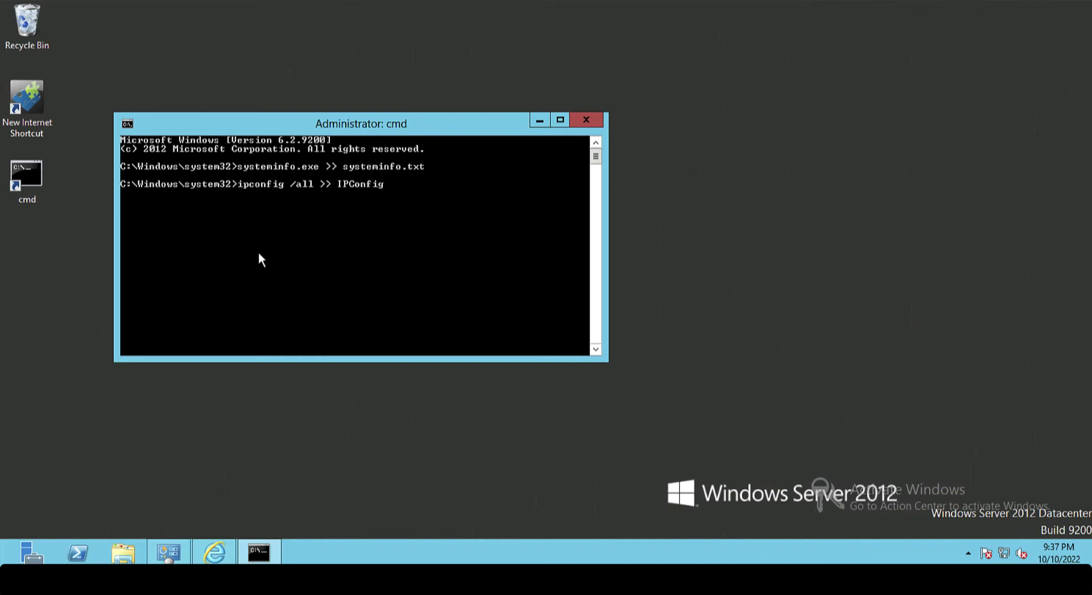
text(.txt)
key(Return)
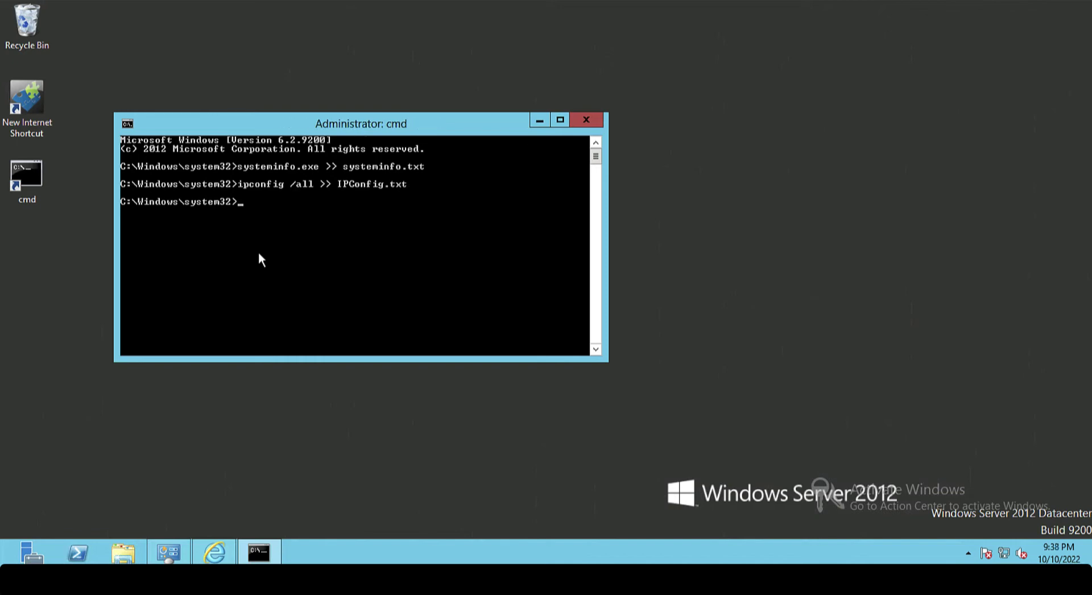
- Launch the Registry Editor and a blank Notepad document from the command prompt, moving Notepad clear of the registry value names
text(regedit)
key(Return)
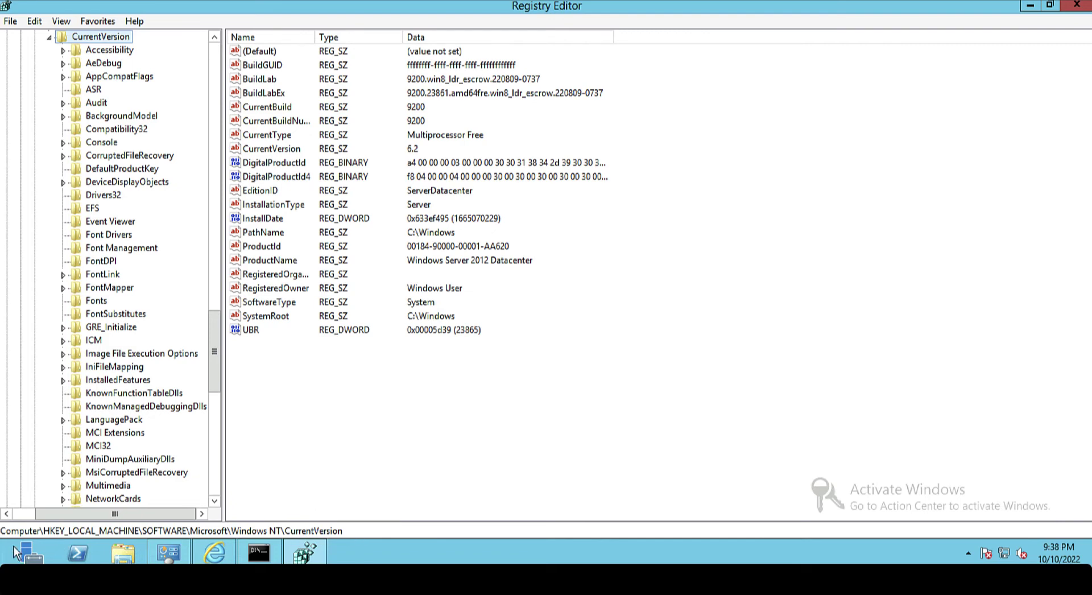
click(264, 554)
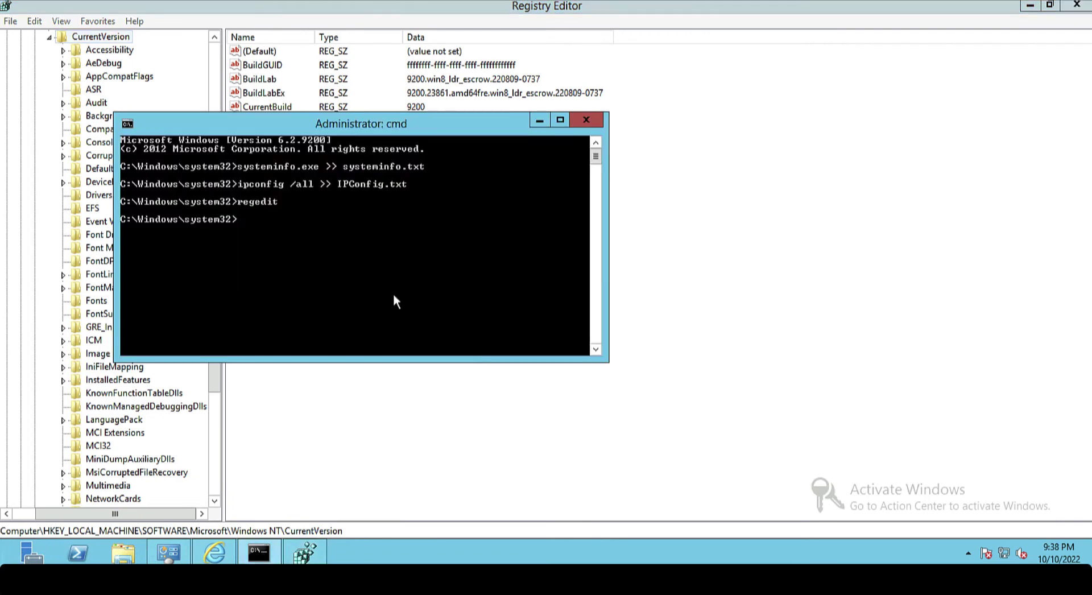
text(notepad)
key(Return)
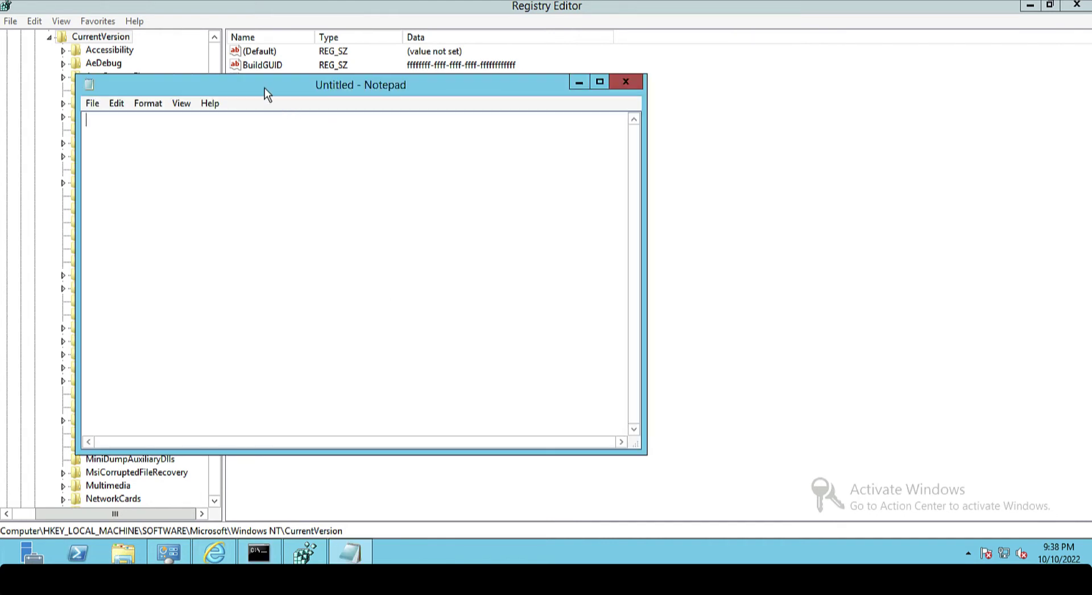
drag(265, 87, 626, 171)
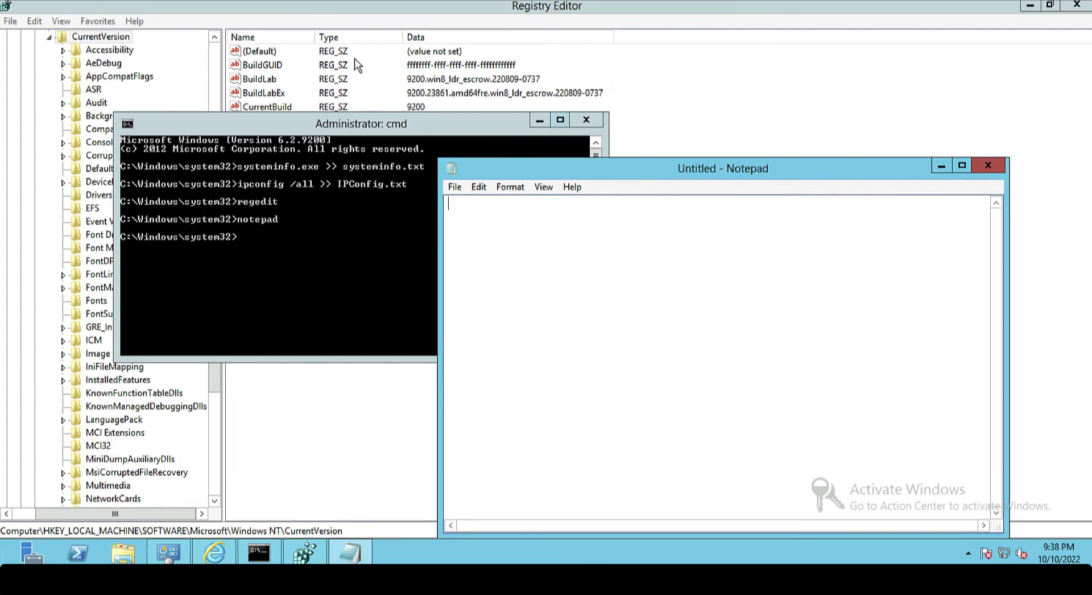
- Copy the data of the BuildLabEx registry value into Notepad after the label "BuildLabEx :", leaving the registry value unmodified
click(253, 80)
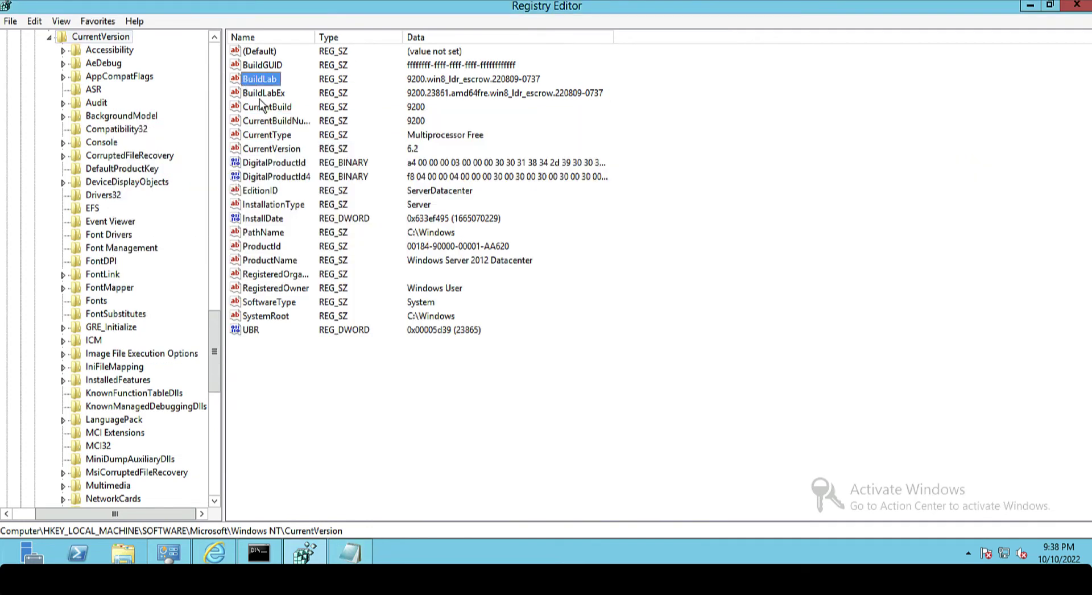
double_click(260, 94)
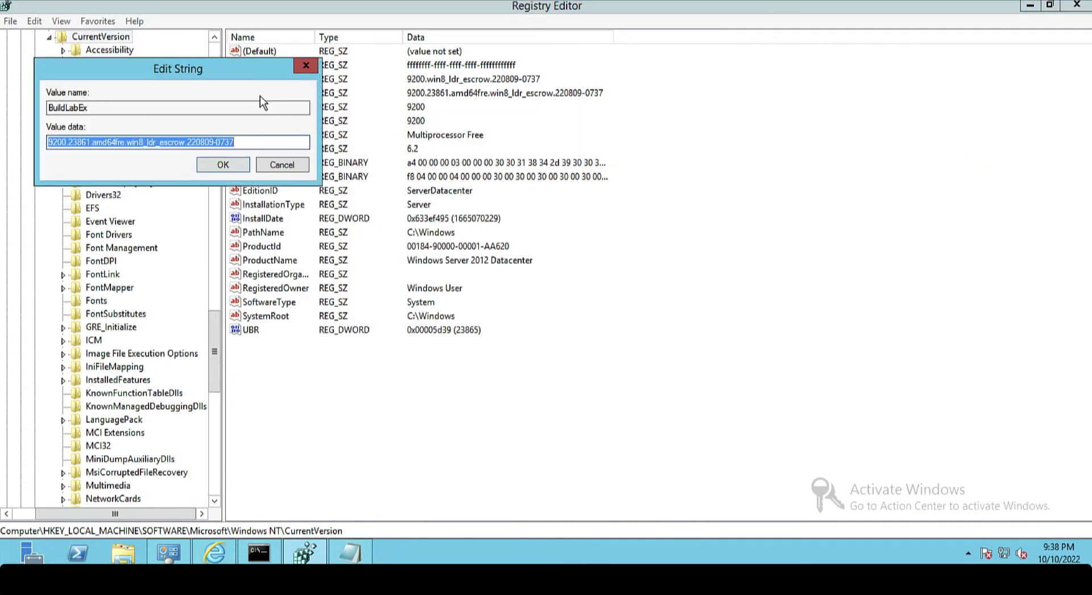
right_click(193, 134)
click(222, 183)
click(350, 551)
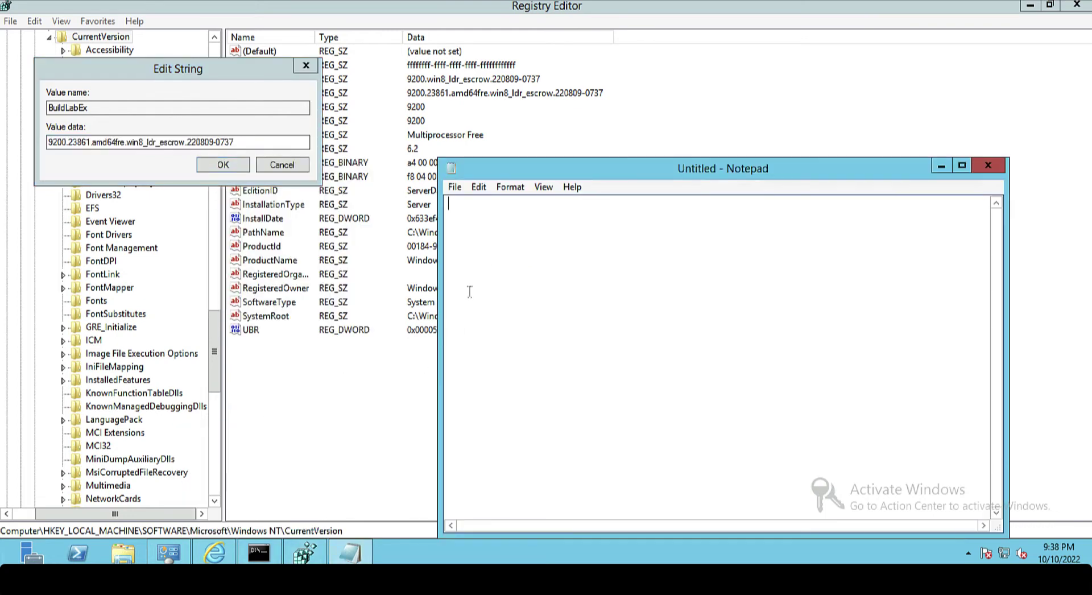
text(BuildLabEx :)
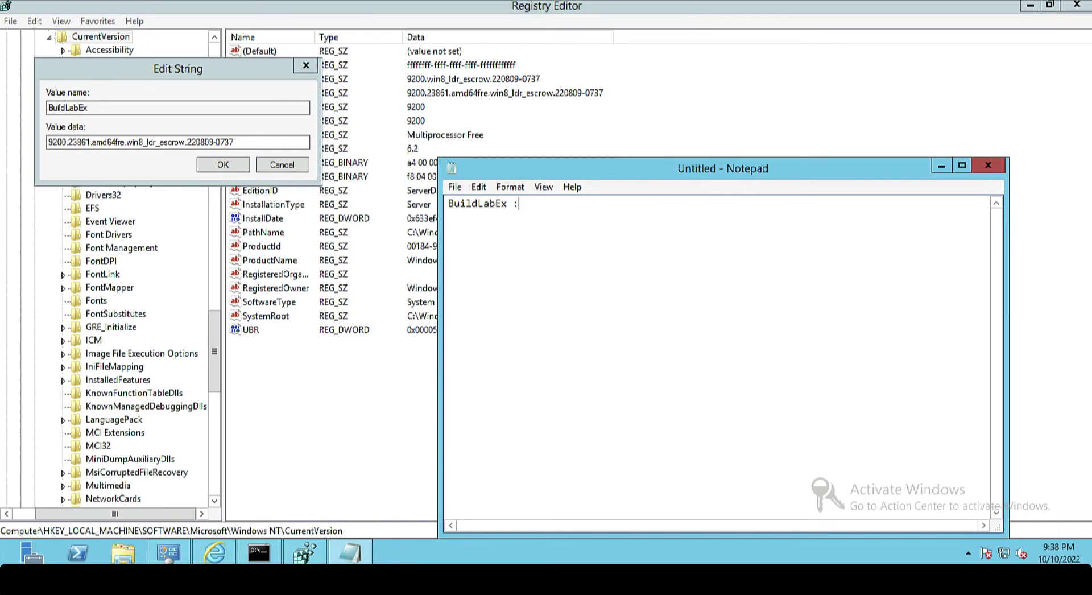
key(ctrl+v)
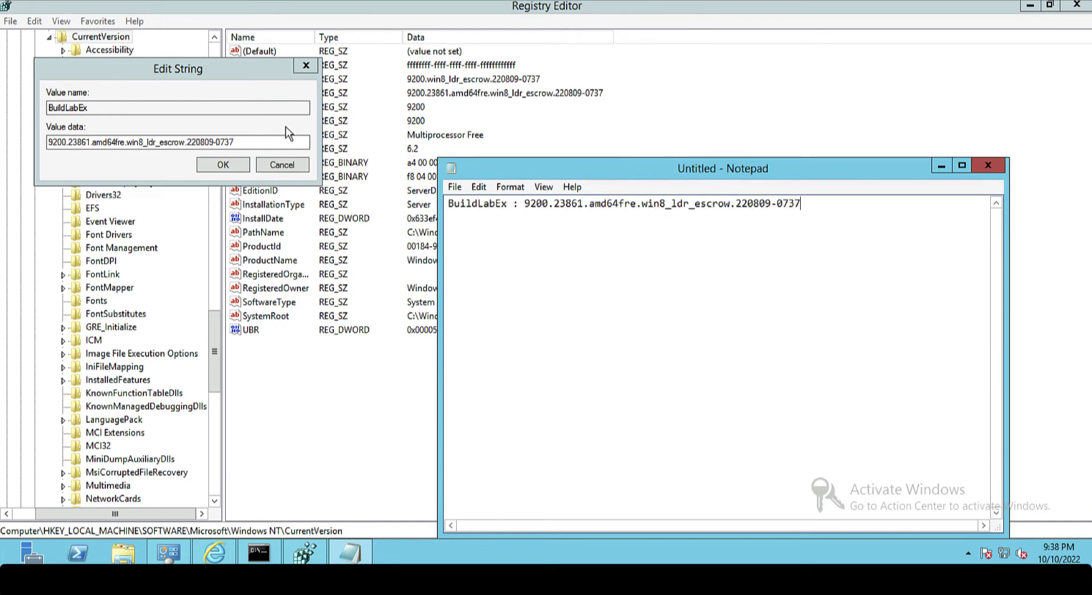
key(alt+Tab)
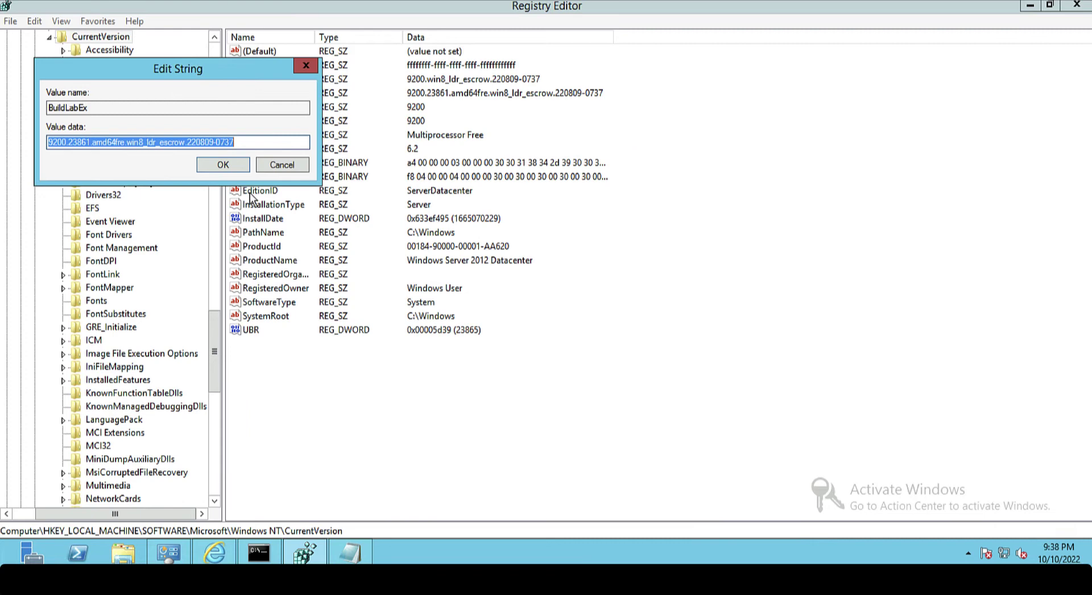
key(Escape)
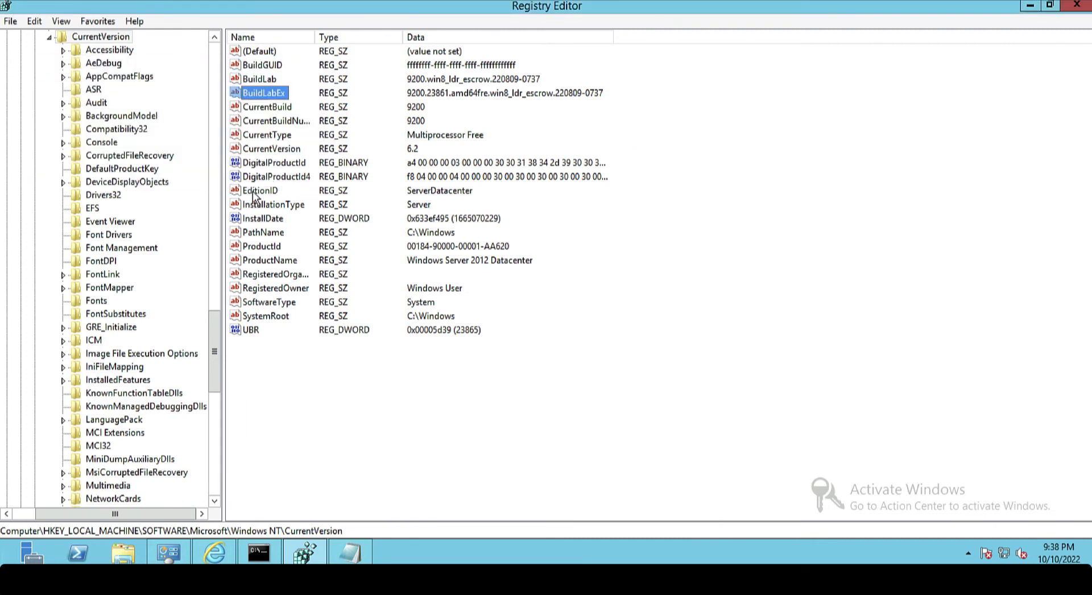
- Copy the EditionID registry value's data into the Notepad document below the BuildLabEx line, labelled "EditionID:"
double_click(252, 192)
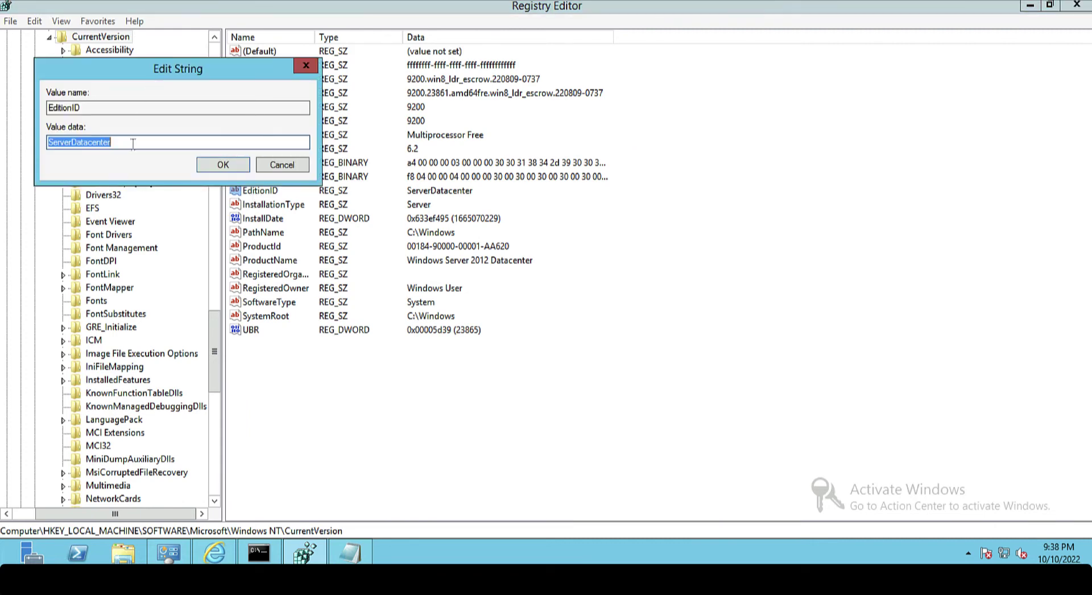
right_click(75, 147)
click(109, 192)
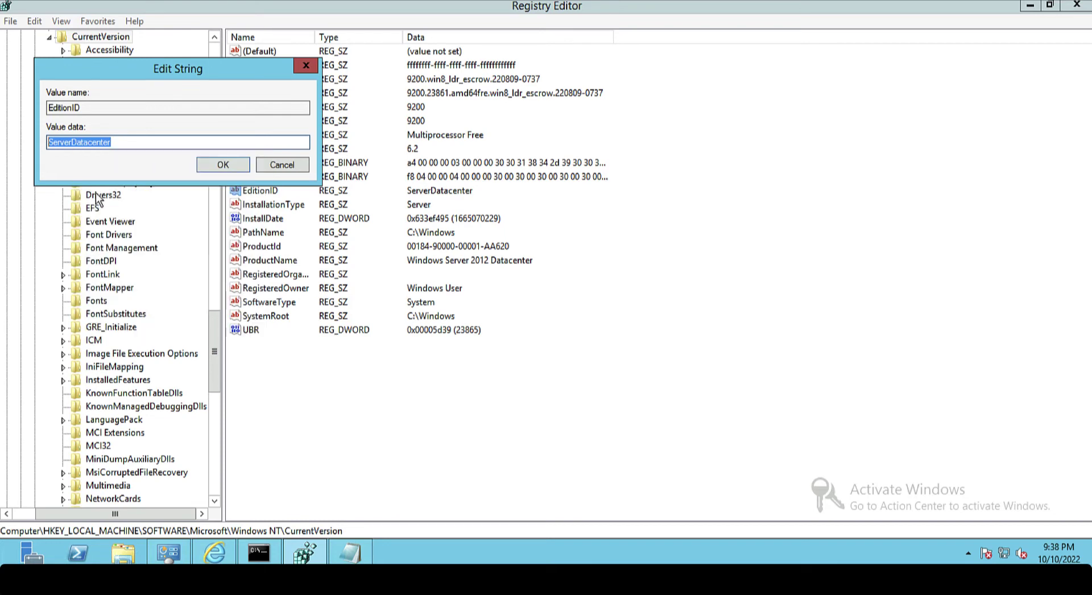
click(351, 557)
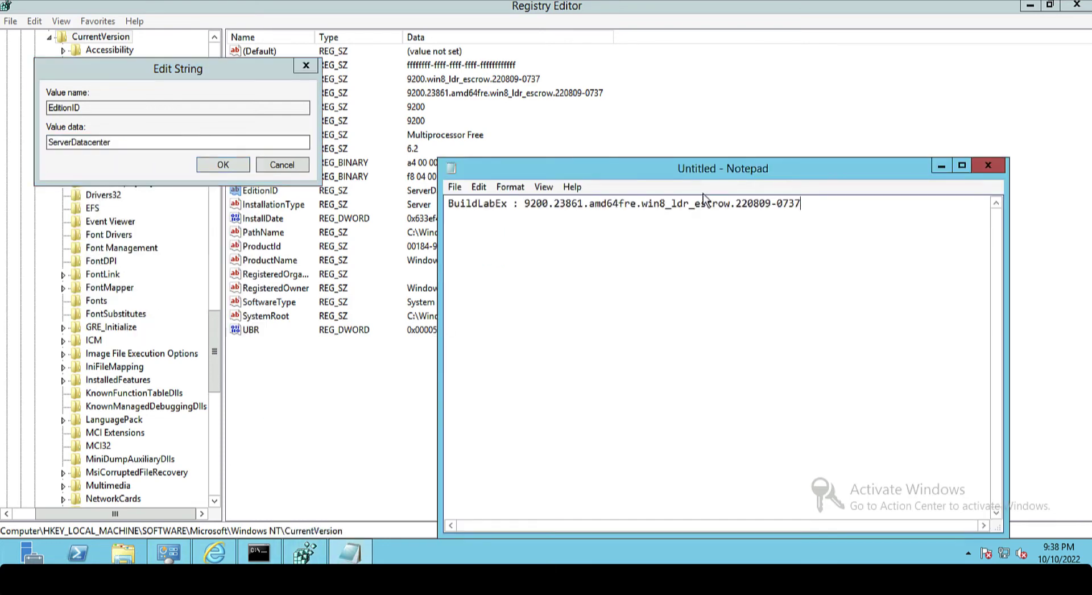
text(EditionID:)
key(ctrl+v)
- Save the Notepad document as Reg-Backup in C:\Users\Administrator and close it
click(455, 187)
click(470, 254)
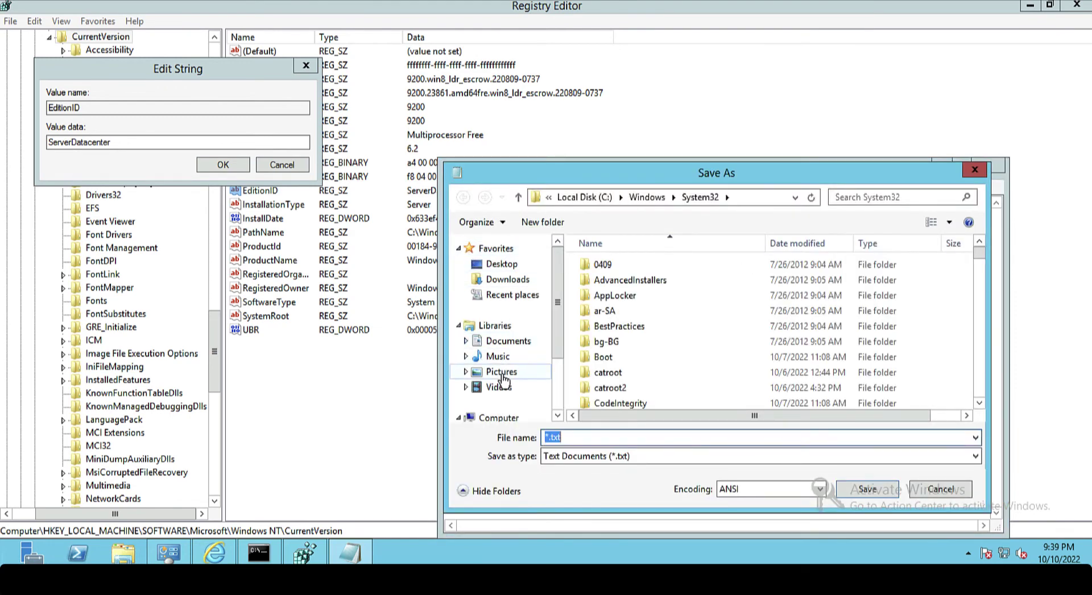
drag(558, 323, 494, 361)
click(501, 364)
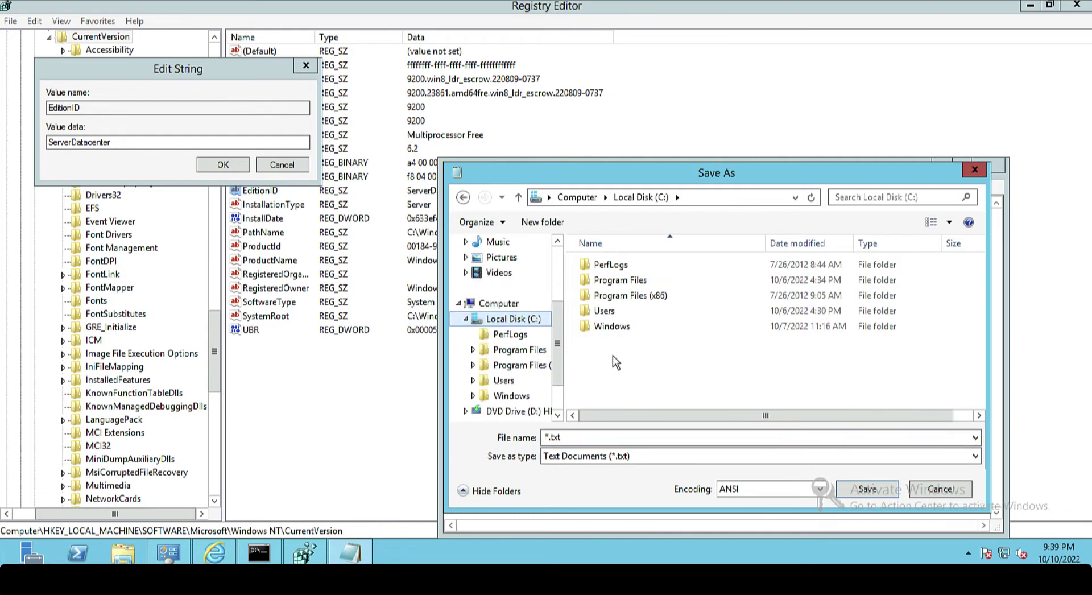
double_click(602, 310)
double_click(595, 265)
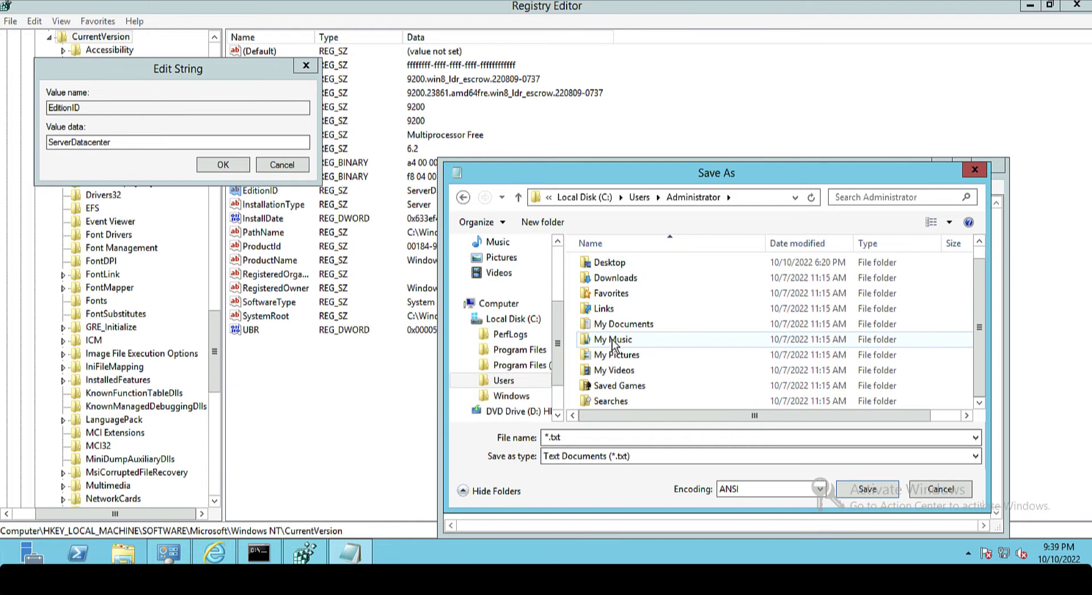
click(566, 437)
text(Reg-Backup)
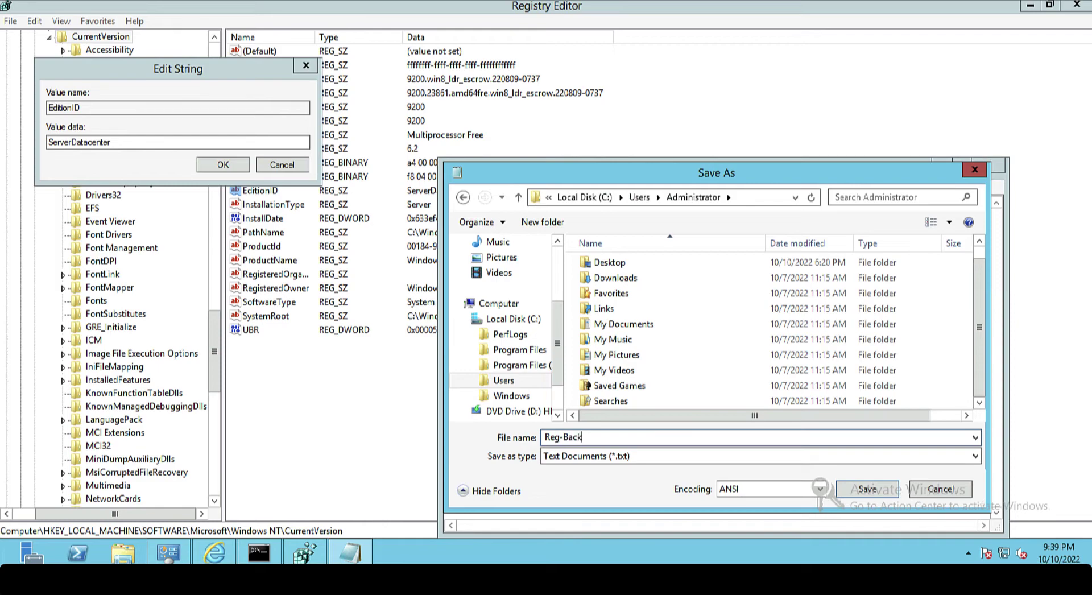
click(865, 488)
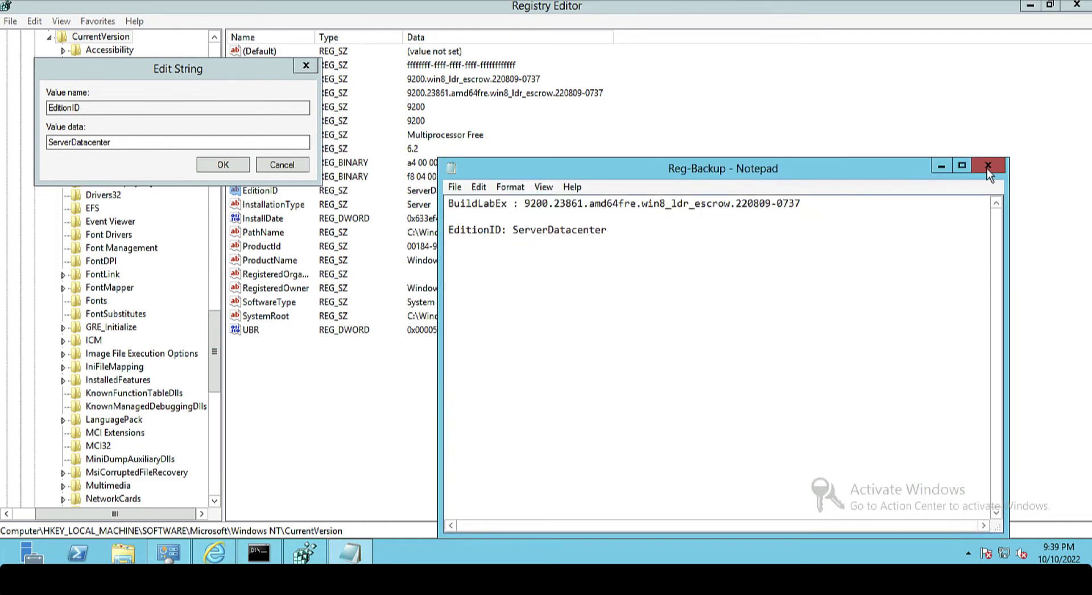
click(988, 164)
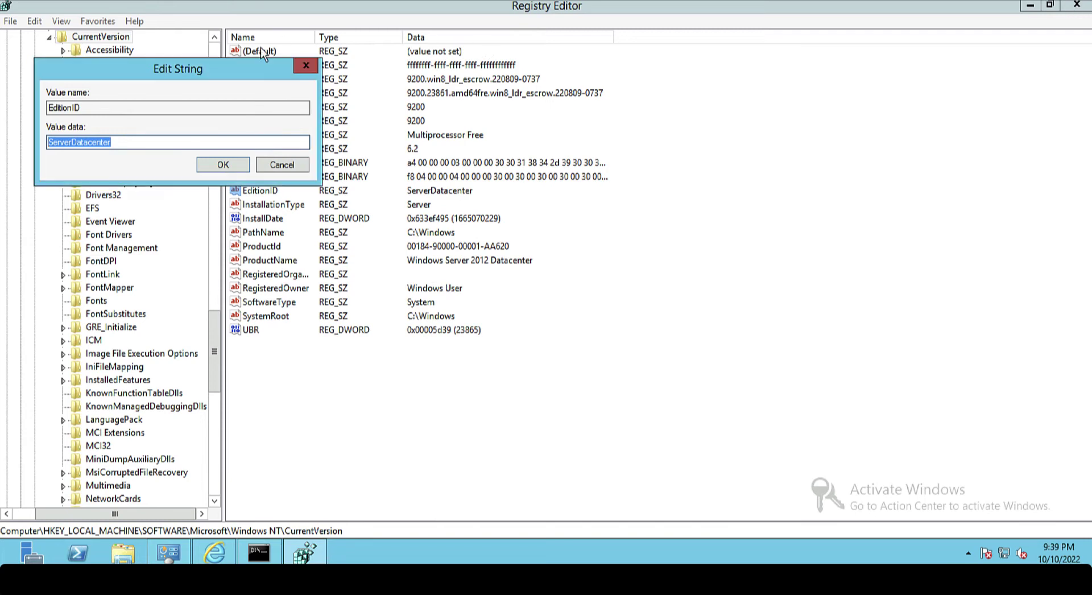
- Cancel editing the EditionID value and close the Registry Editor and the command prompt
click(276, 170)
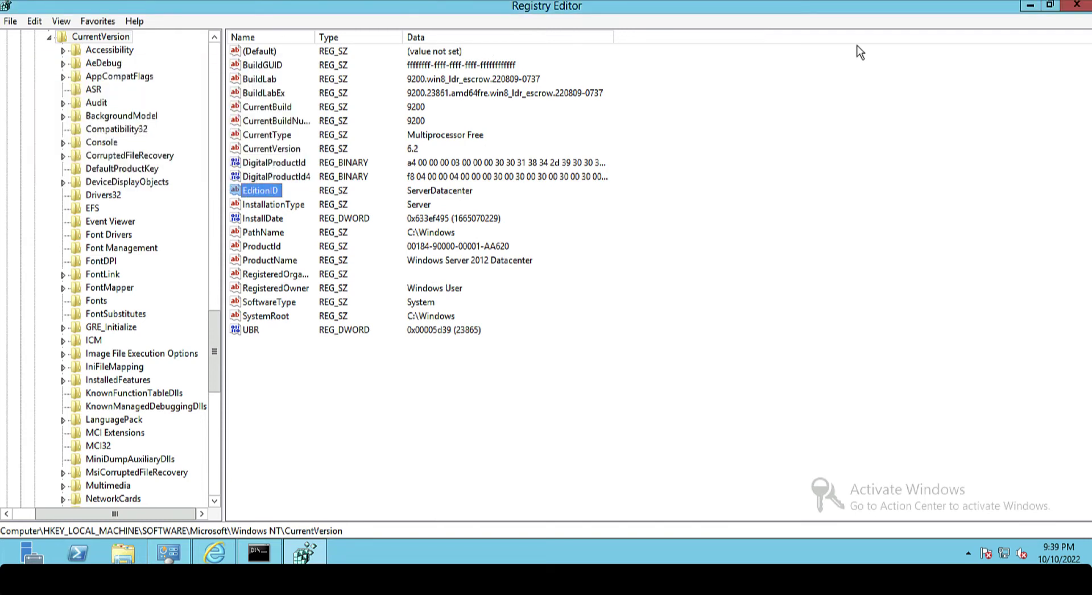
click(1072, 7)
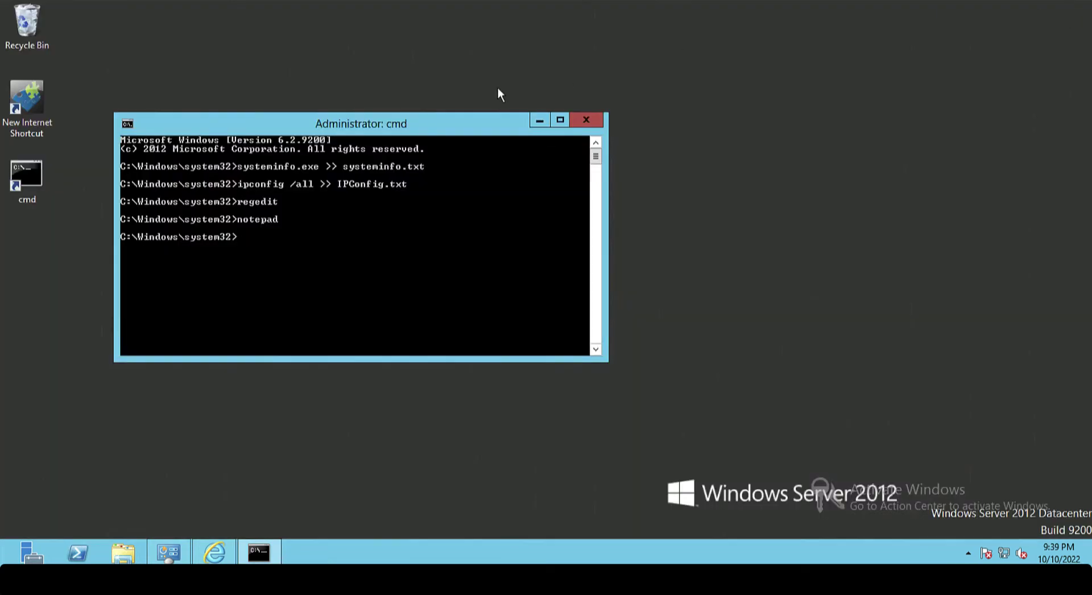
click(586, 120)
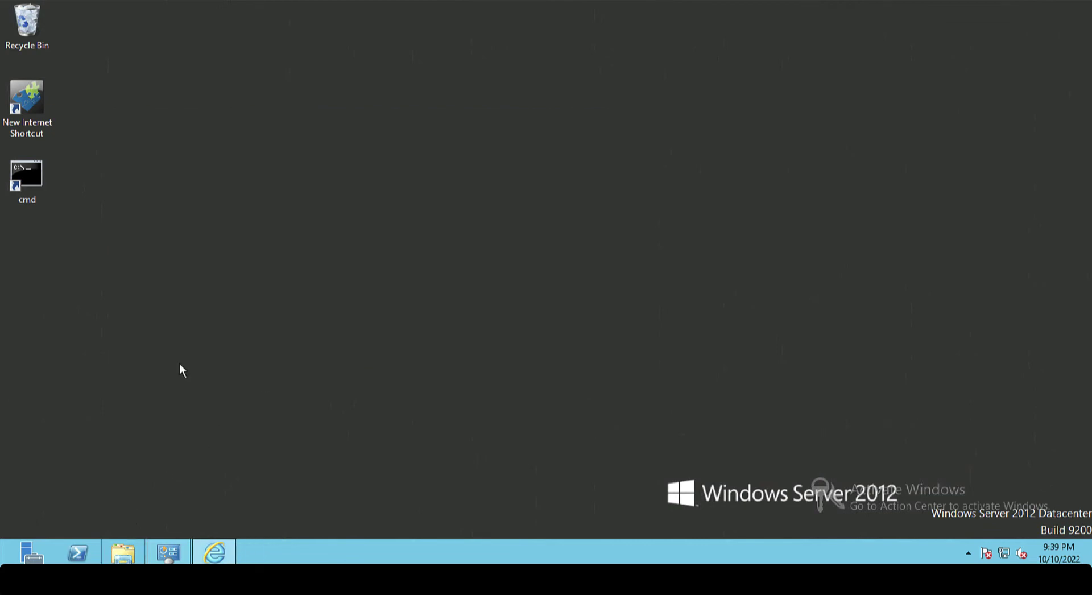
- Browse to C:\Users\Administrator in File Explorer to check for the saved Reg-Backup file
key(super+e)
click(281, 321)
double_click(371, 200)
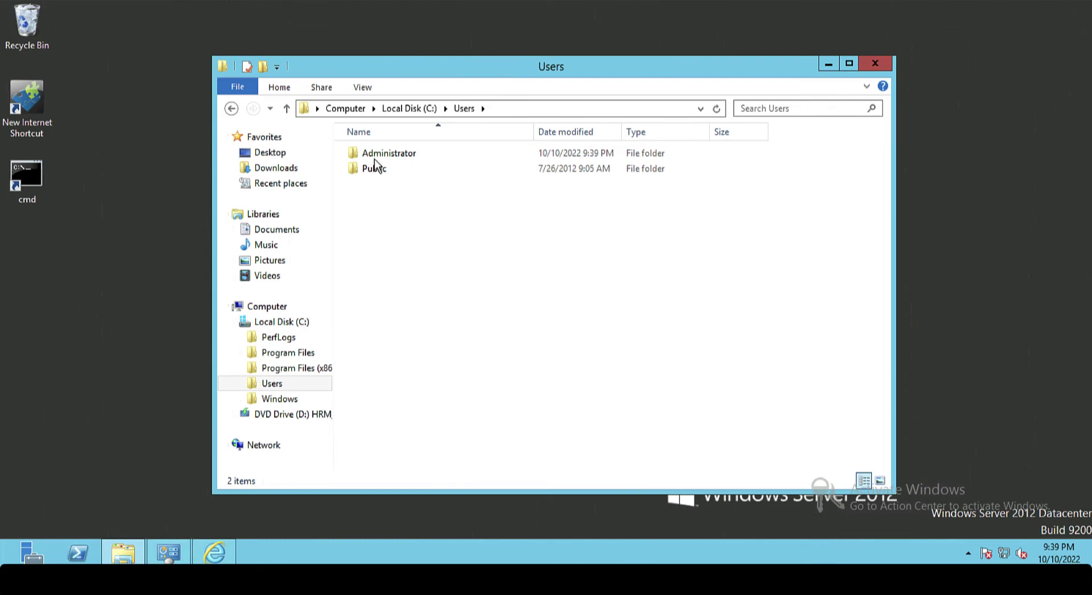
double_click(374, 160)
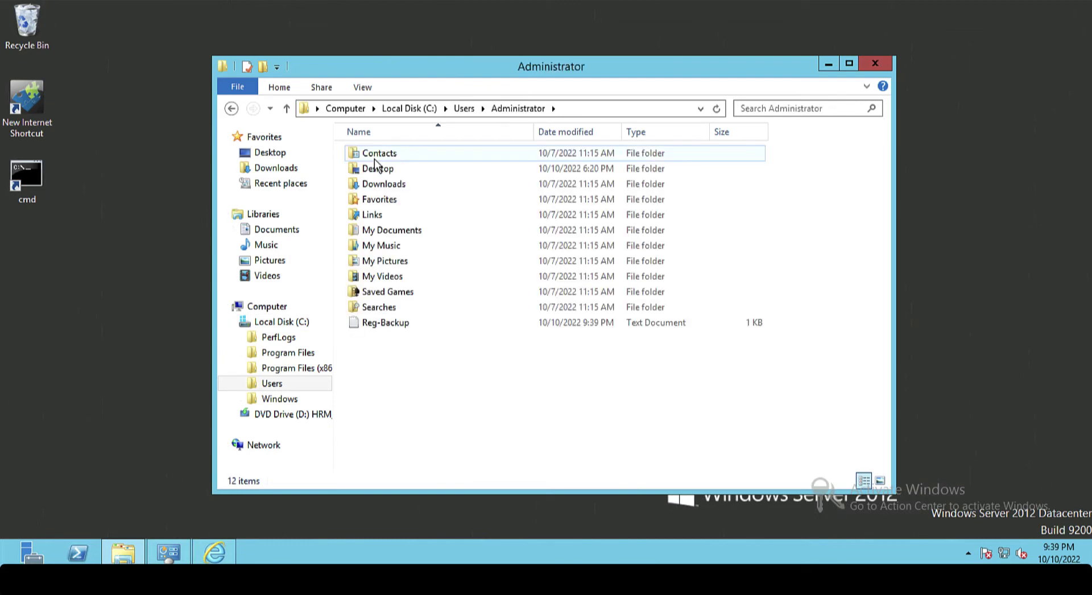
- Open the C:\Windows\System32 folder and sort its contents by date modified, newest first
click(263, 321)
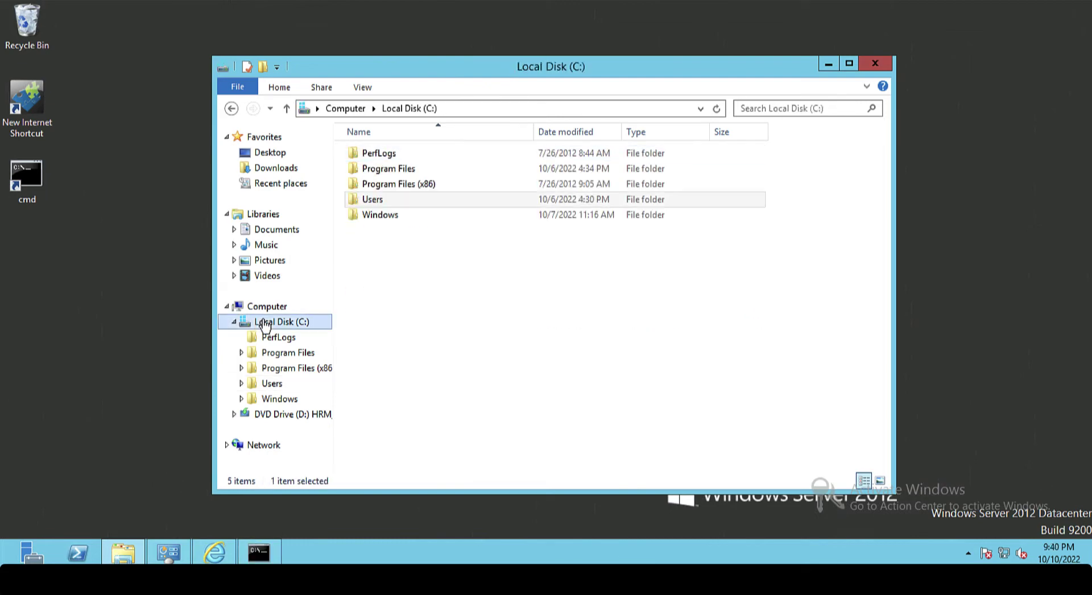
double_click(363, 216)
click(361, 200)
text(sys)
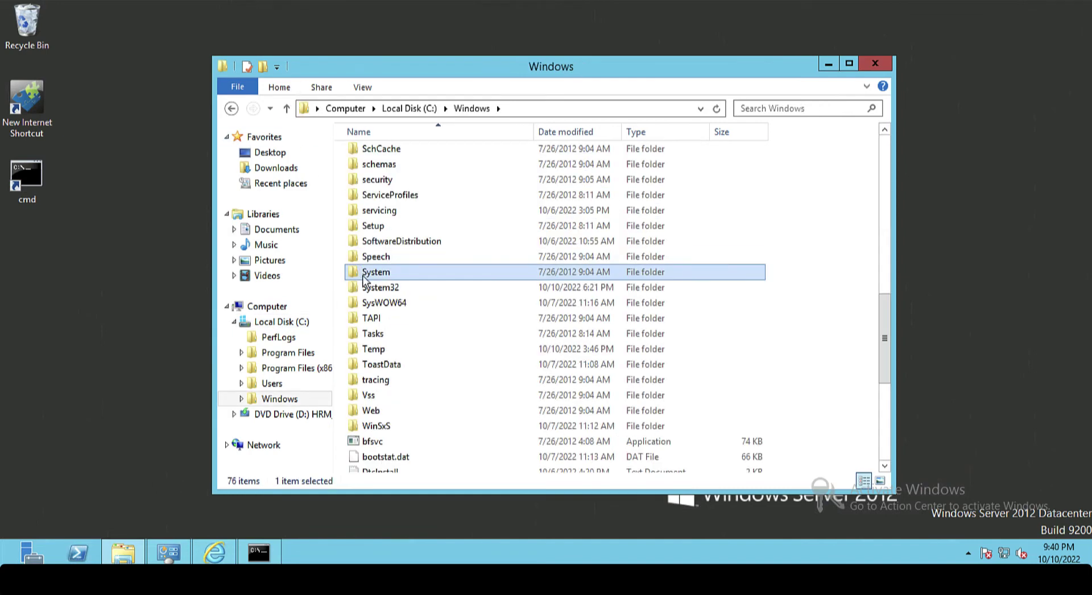
click(369, 291)
double_click(368, 292)
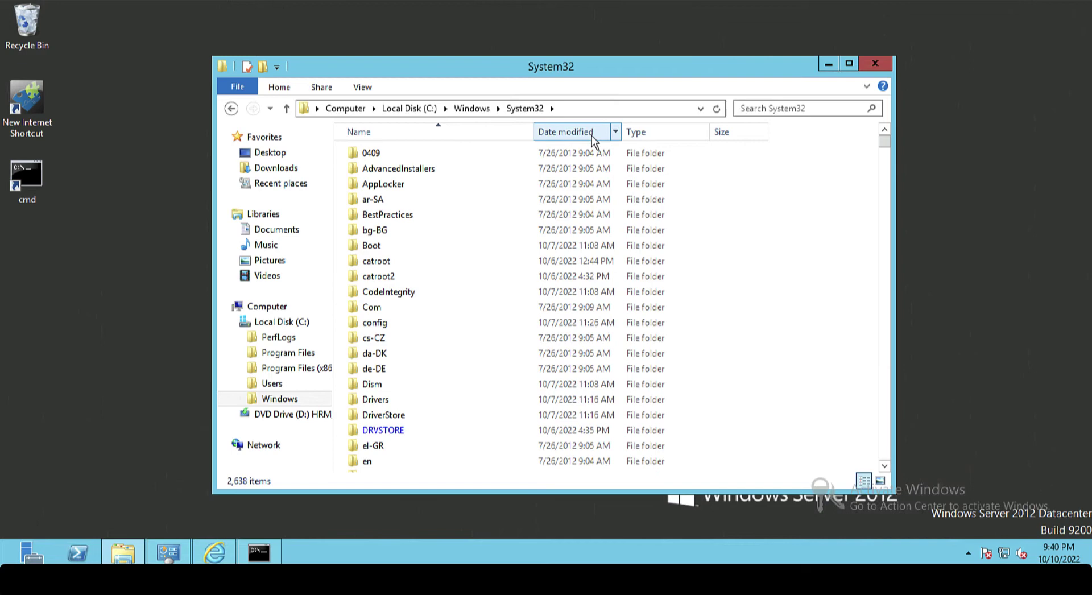
click(574, 137)
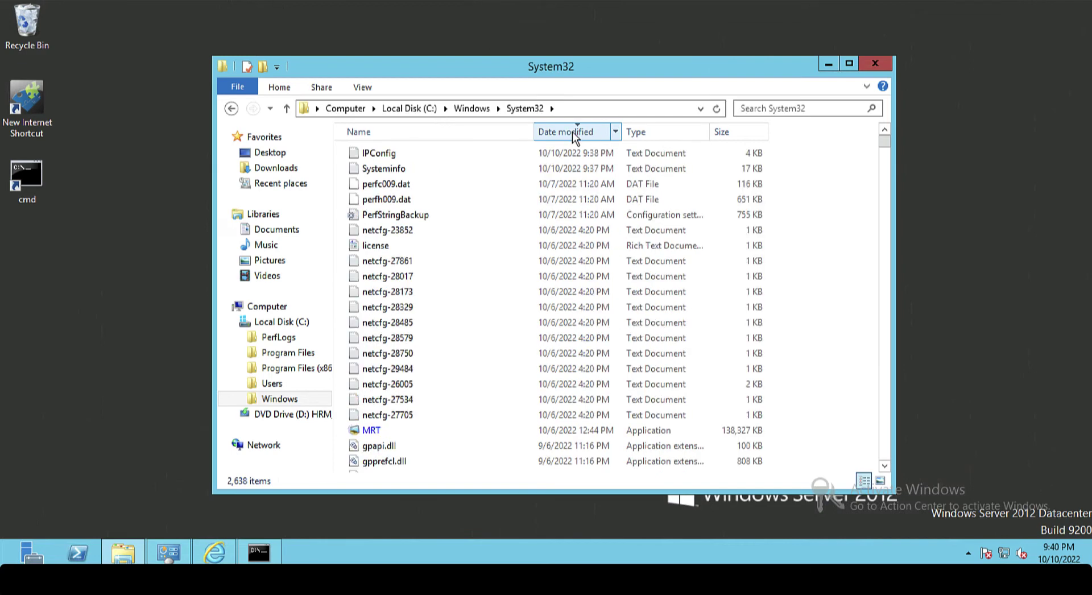
- Move the IPConfig and Systeminfo text files from System32 to the desktop
click(375, 156)
key(shift+Down)
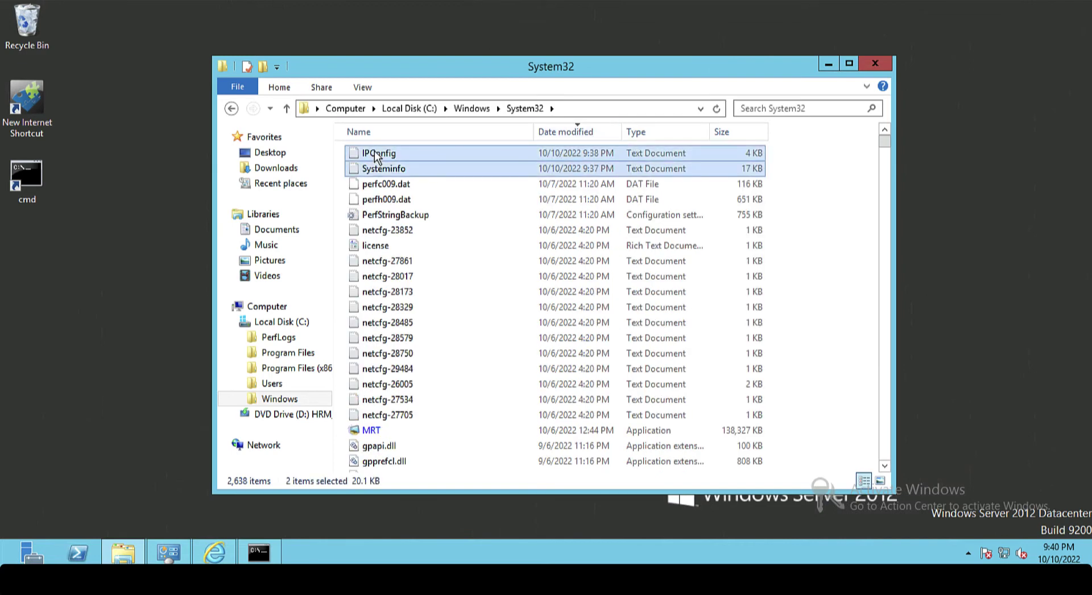
right_click(376, 155)
click(375, 230)
right_click(133, 288)
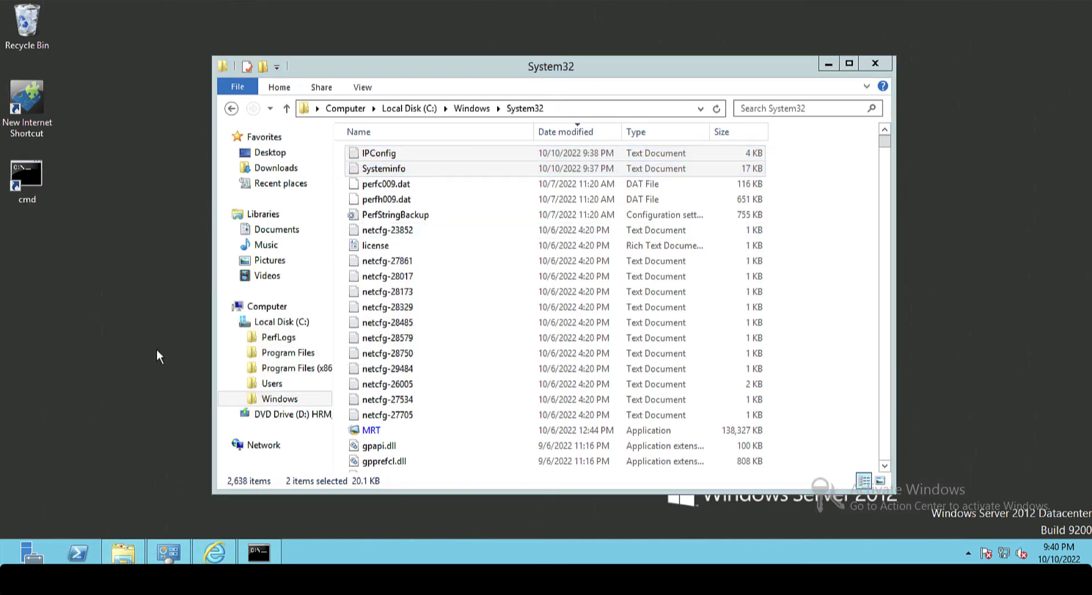
drag(158, 356, 158, 356)
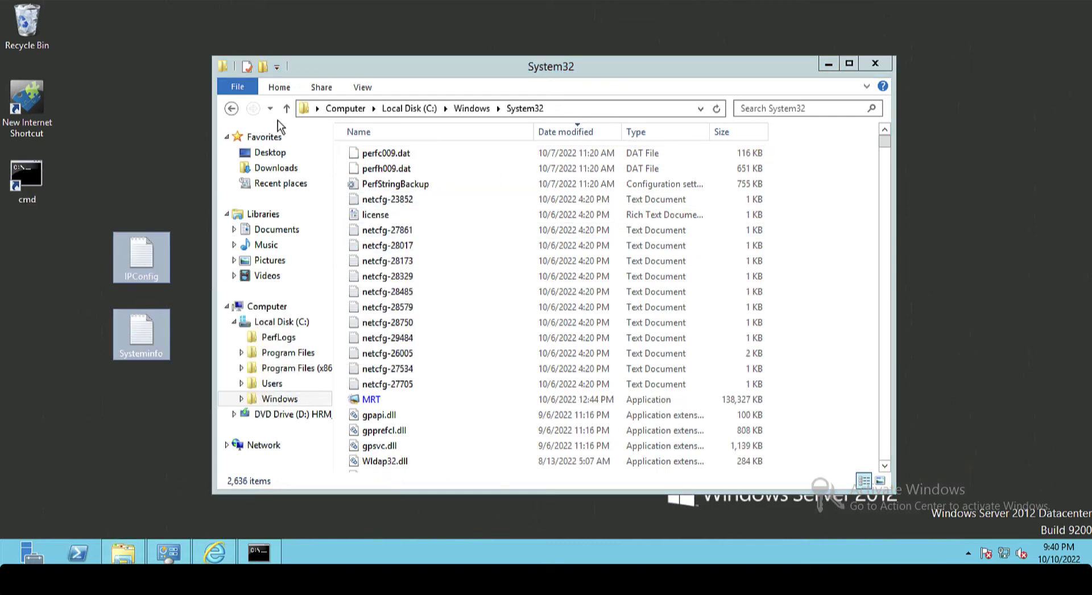
- Move the Reg-Backup text file from C:\Users\Administrator to the desktop
click(265, 386)
double_click(393, 154)
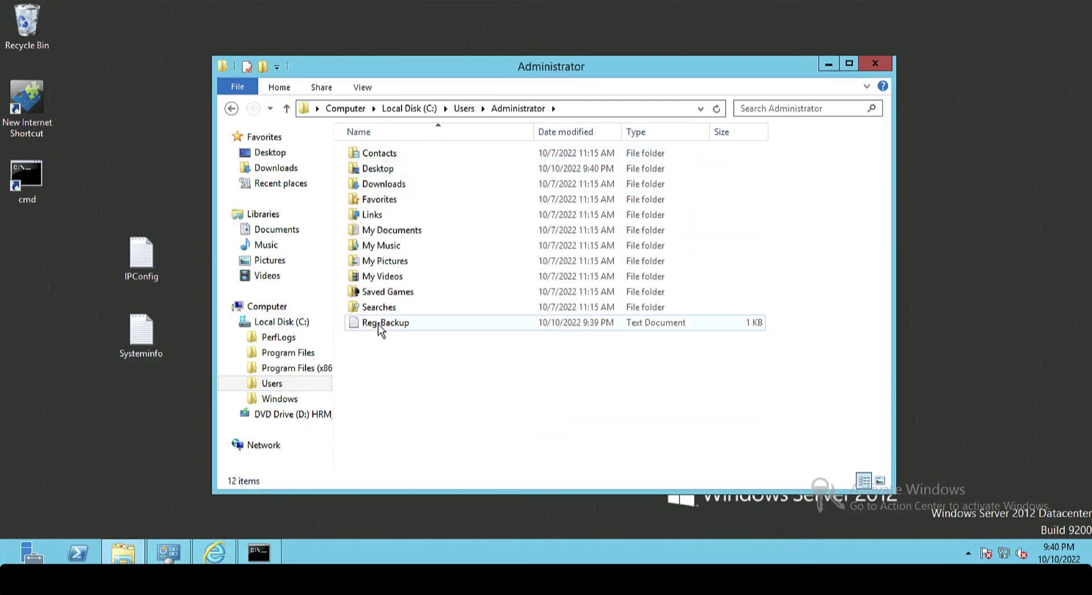
click(379, 324)
right_click(376, 321)
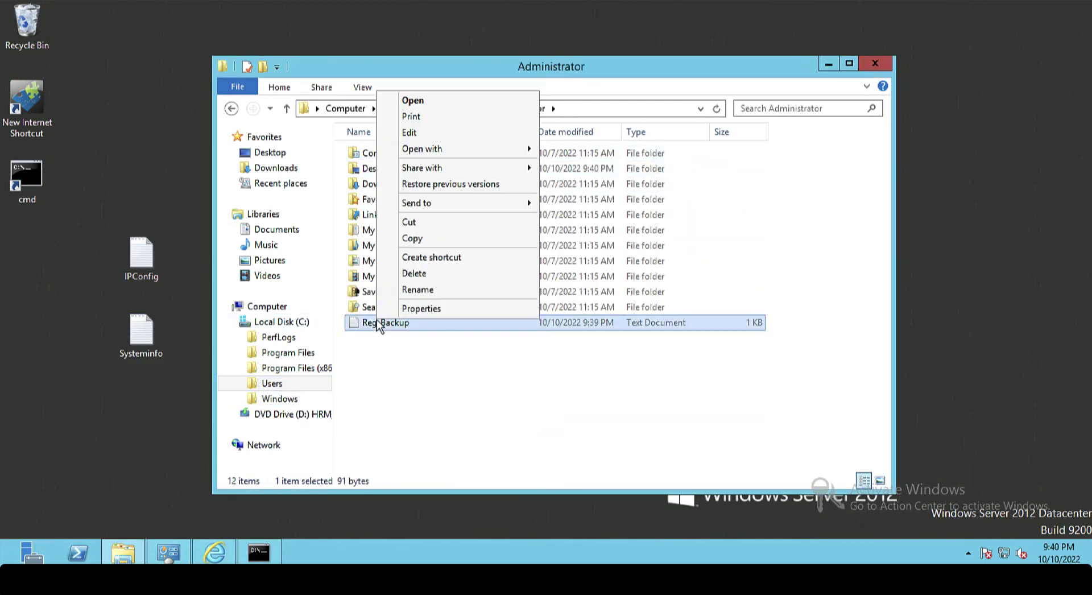
click(411, 223)
right_click(132, 391)
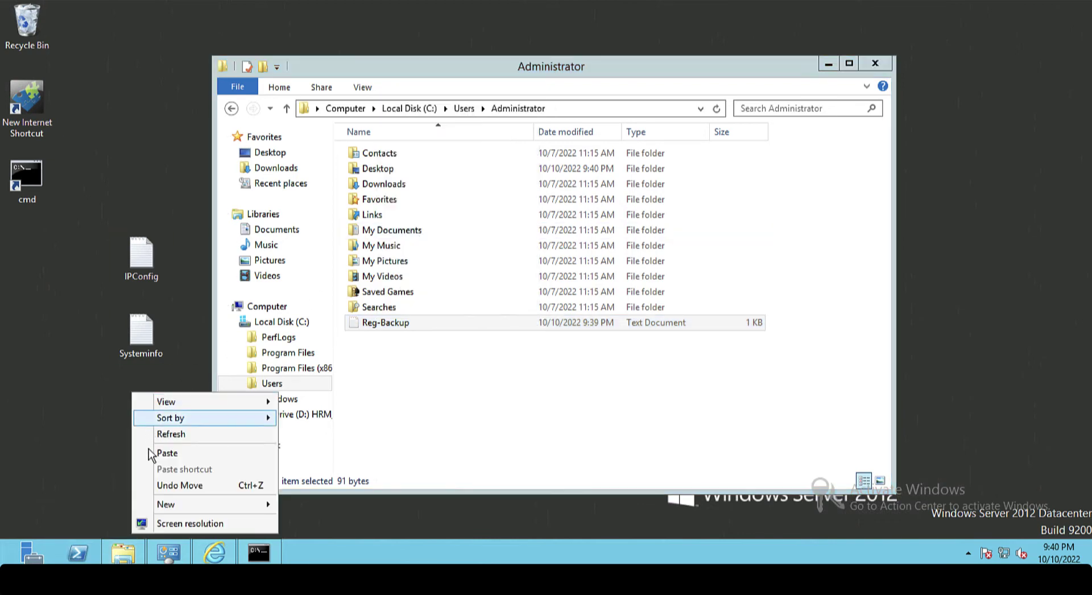
click(167, 453)
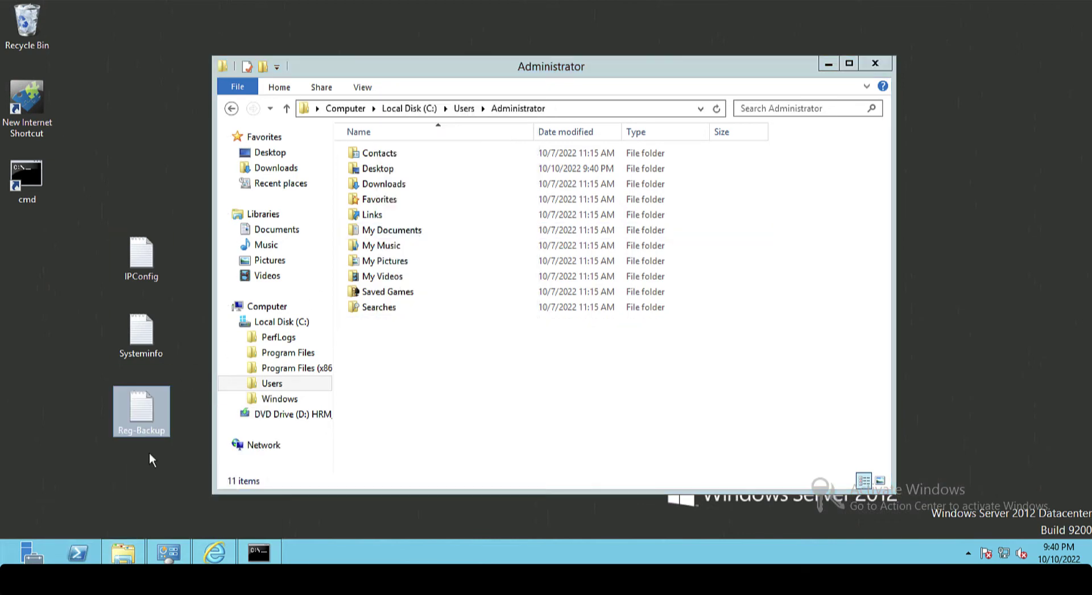
- Open the network share \\192.168.100.3\e$ in File Explorer
click(564, 108)
text(1)
key(BackSpace)
text(\\)
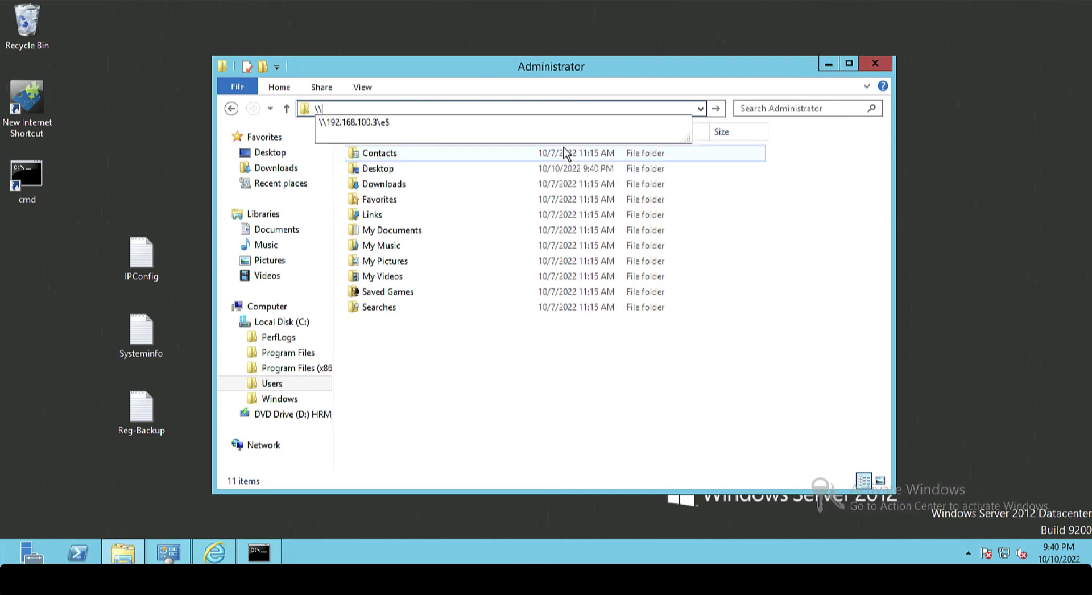
click(360, 123)
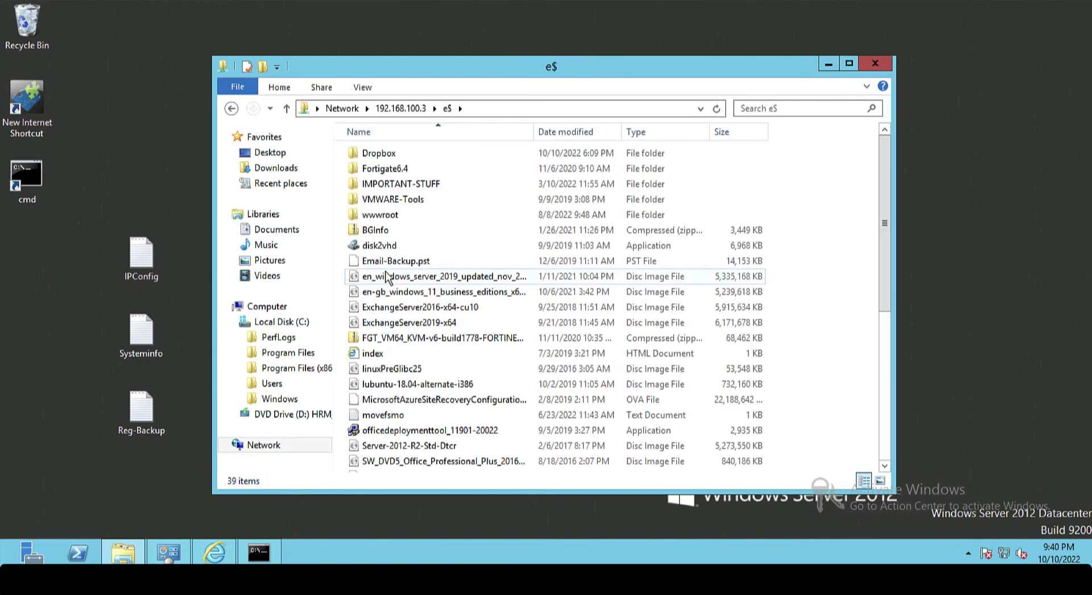
scroll(389, 279, down, 6)
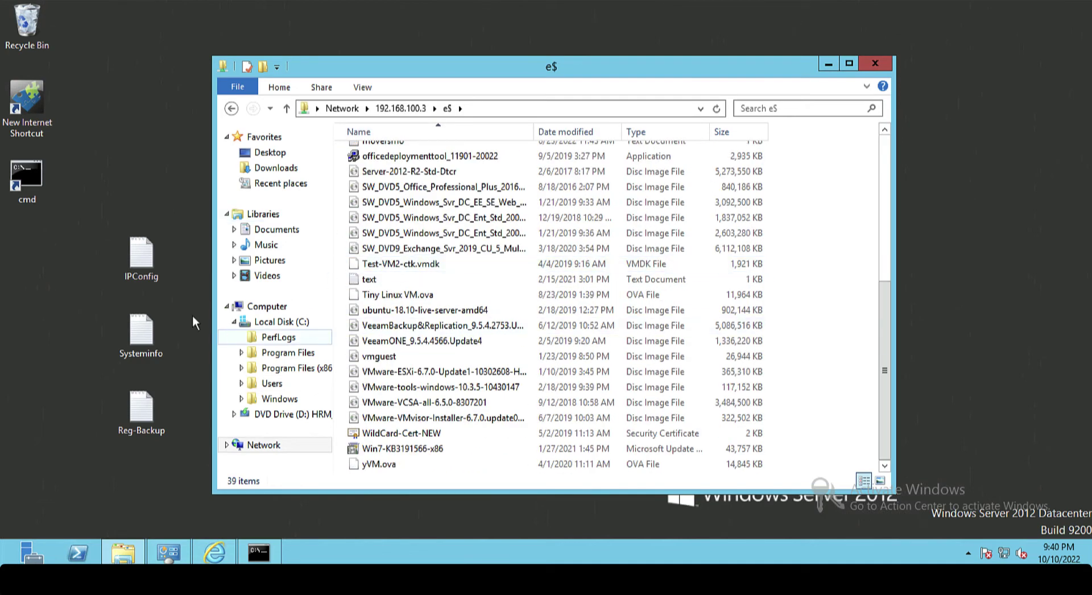
- Copy the IPConfig, Systeminfo and Reg-Backup files from the desktop into the e$ network share, and close File Explorer
click(142, 259)
key(shift+Down)
key(shift+Down)
right_click(142, 259)
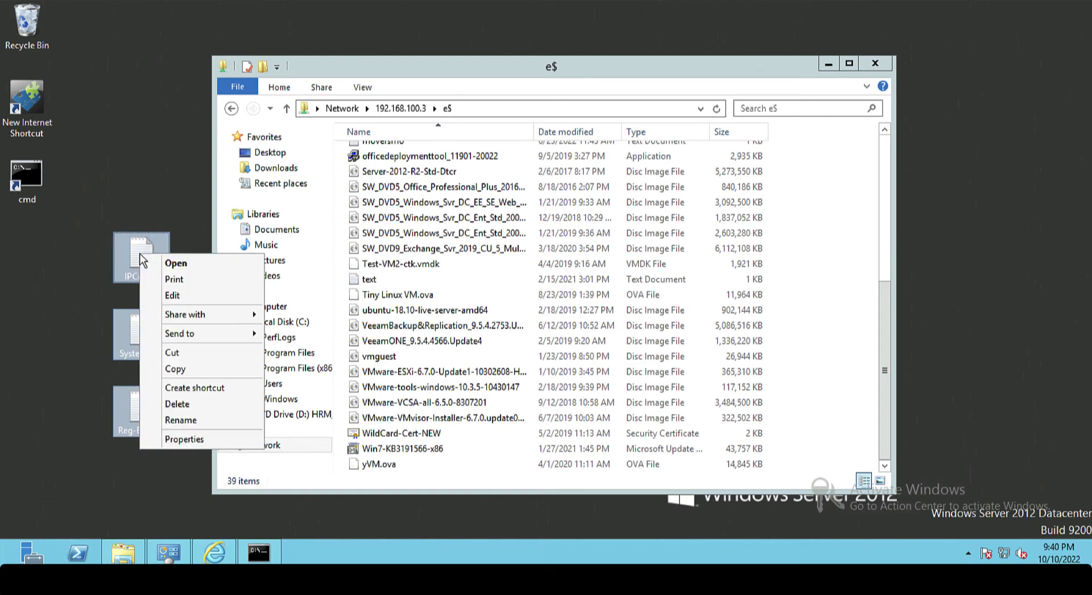
click(164, 376)
click(859, 394)
right_click(857, 393)
click(892, 310)
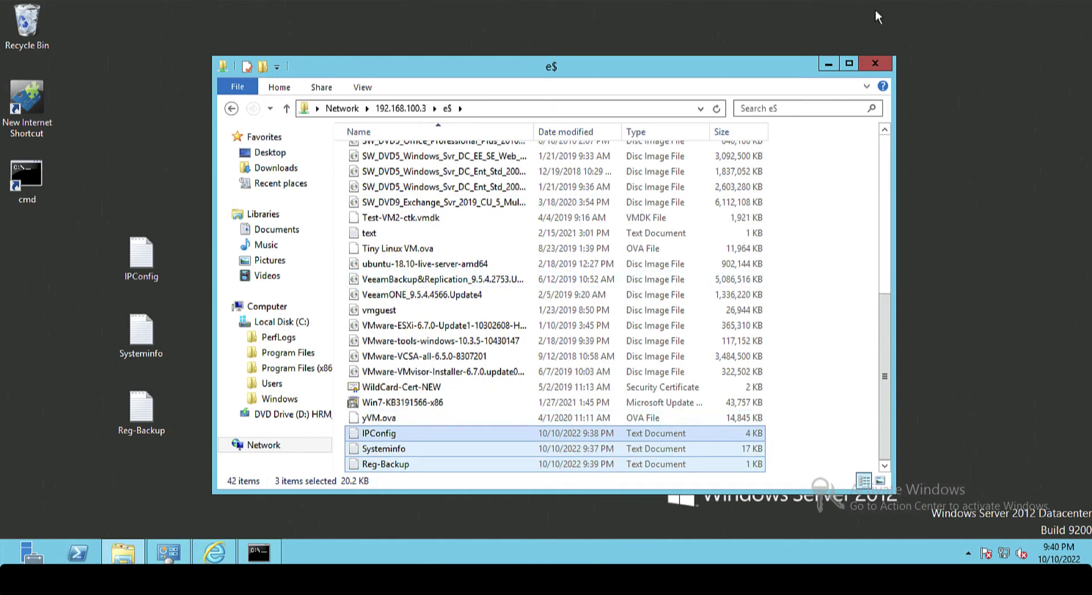
click(889, 64)
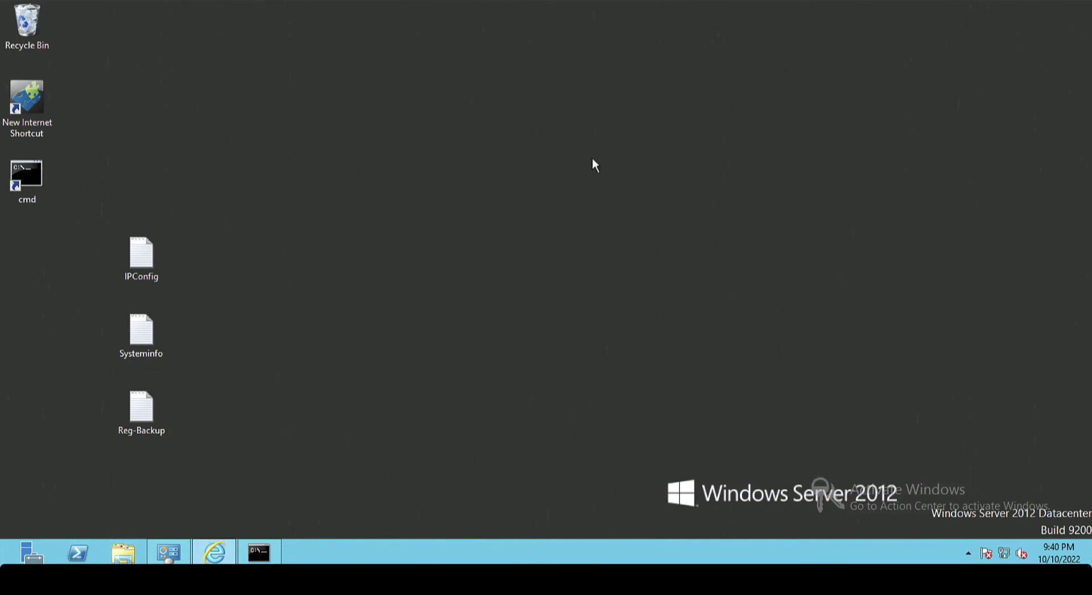
- Delete the IPConfig, Systeminfo and Reg-Backup files from the desktop
drag(187, 199, 91, 428)
right_click(135, 412)
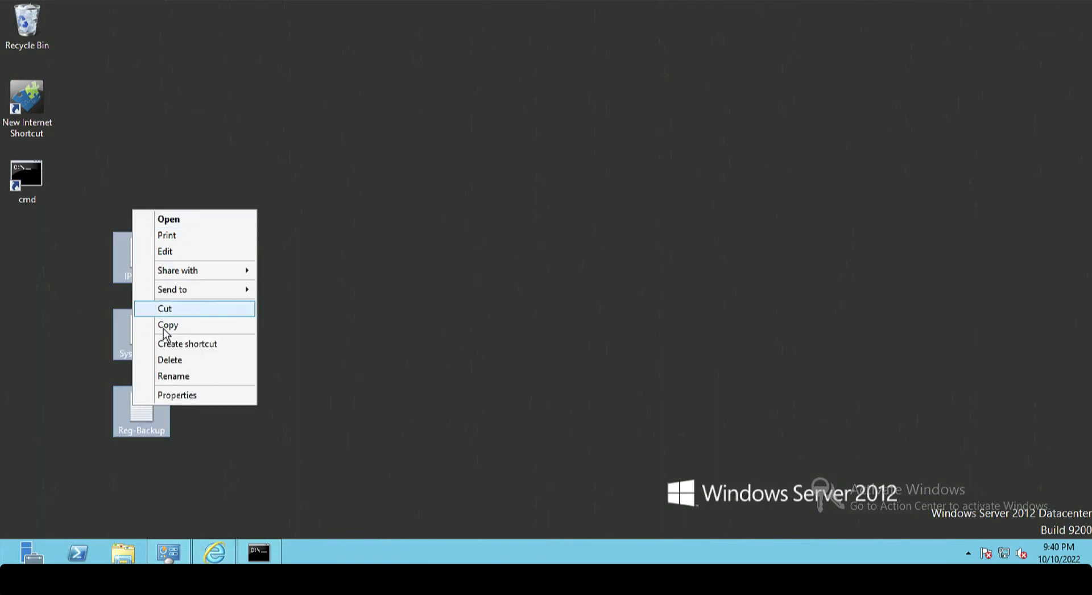
click(170, 360)
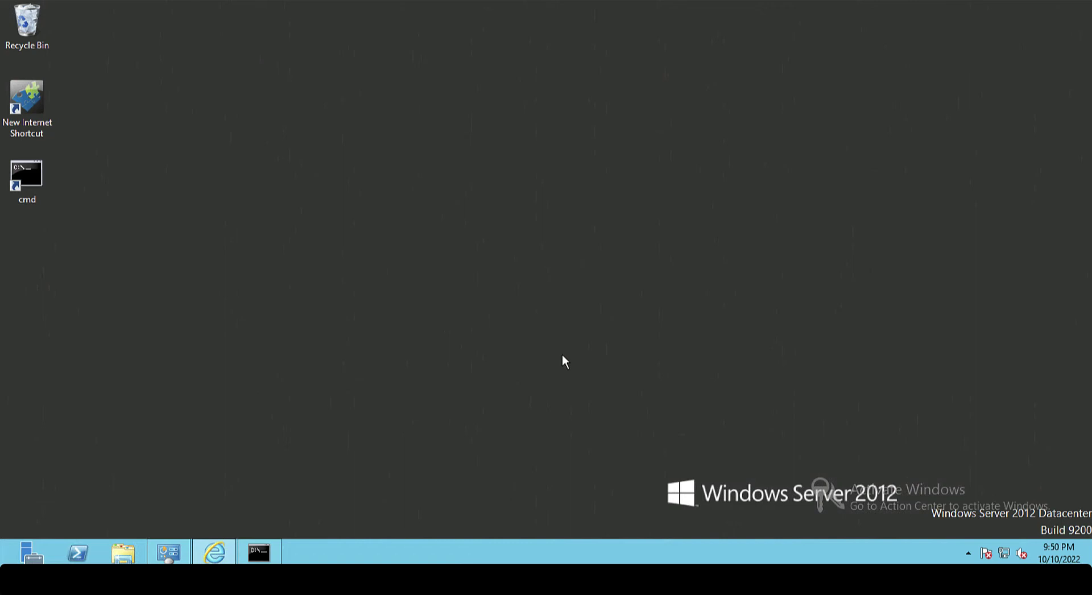
- Open DVD Drive (D:) SSS_X64FRE_EN-US_DV9, run its setup application as administrator, and minimize File Explorer
click(122, 551)
click(257, 307)
click(393, 233)
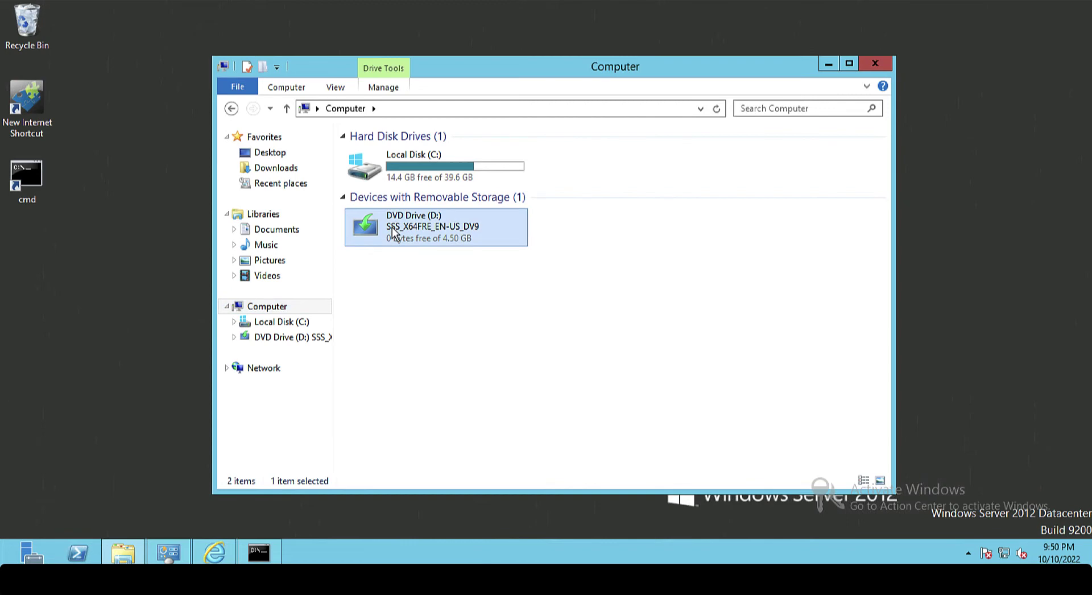
right_click(393, 227)
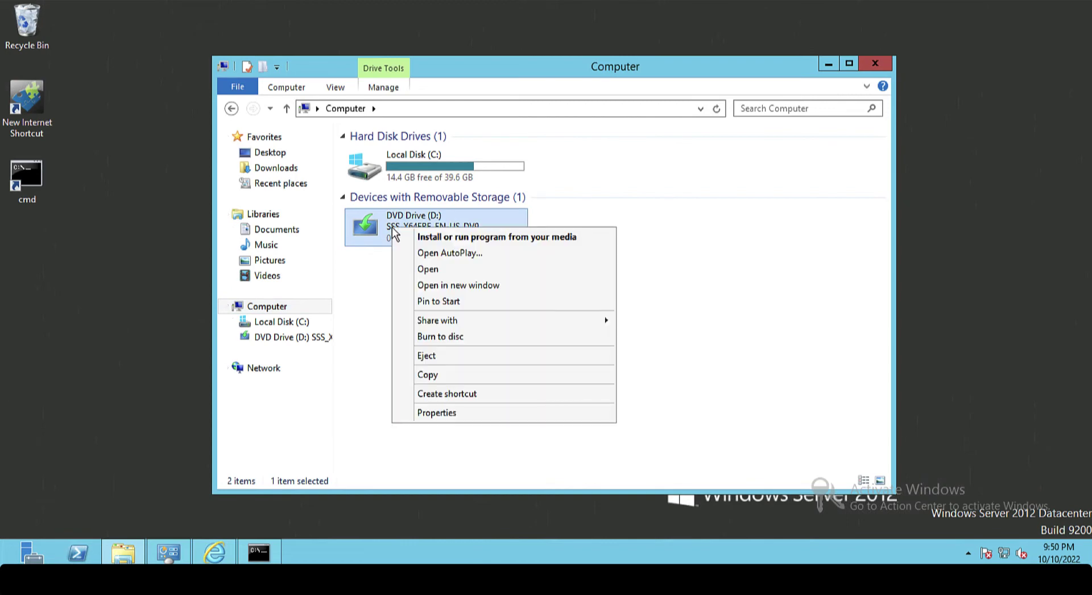
click(419, 269)
click(370, 283)
right_click(370, 284)
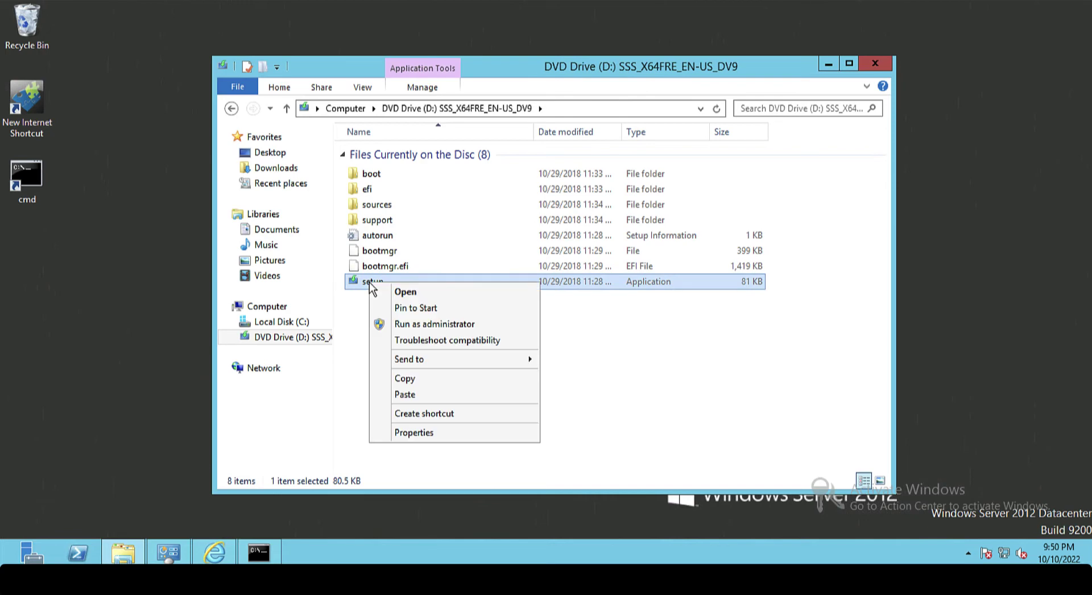
click(409, 322)
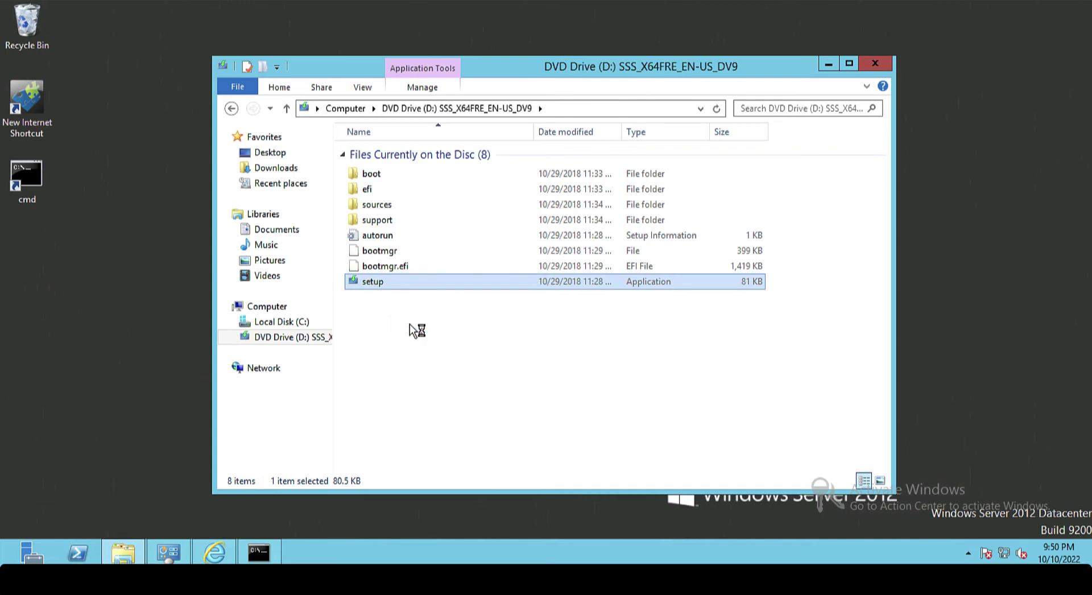
click(827, 65)
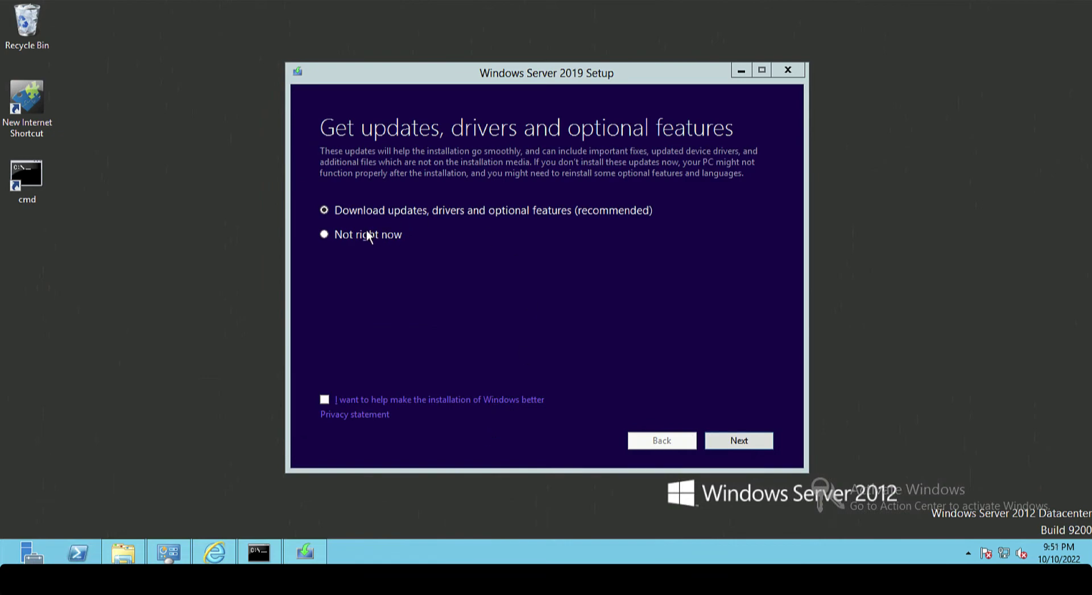
- Continue Windows Server 2019 Setup with the recommended download of updates, then enter the product key and proceed
click(733, 444)
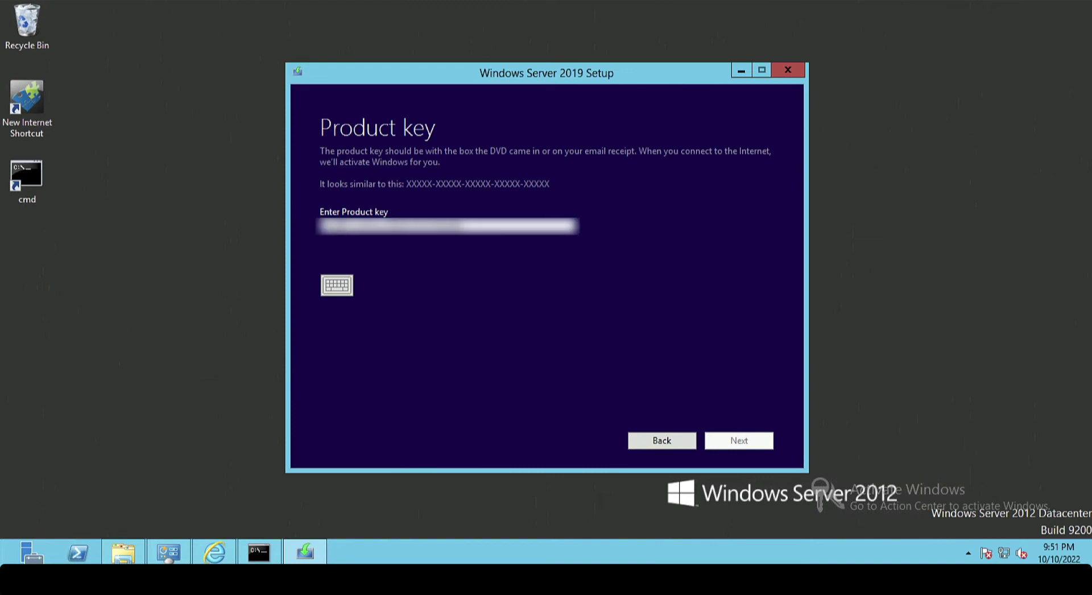
text(XXXXXXXXXXXXXX)
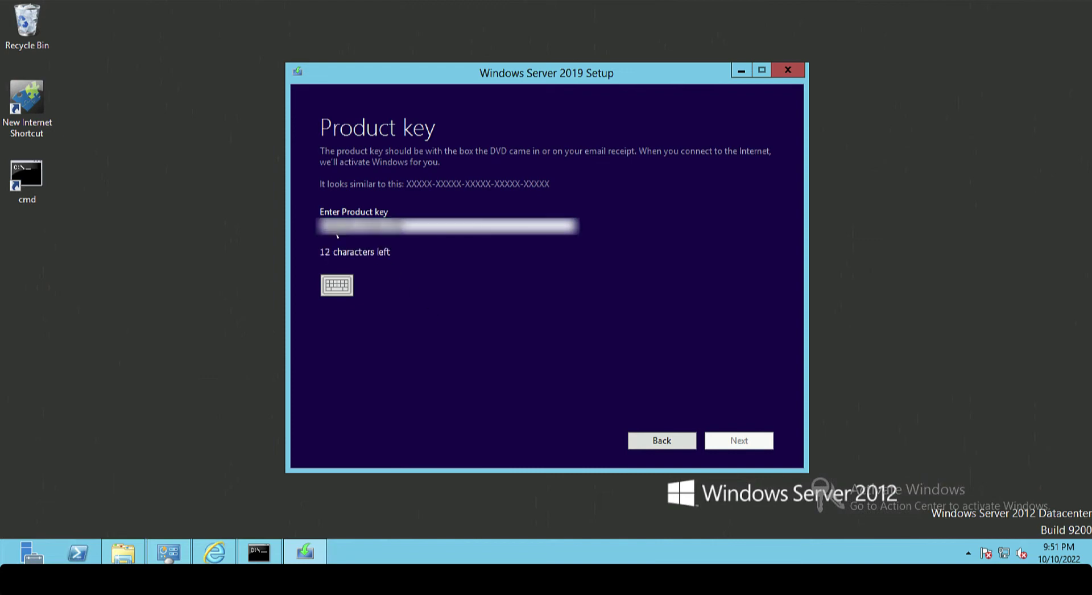
text(XXXX)
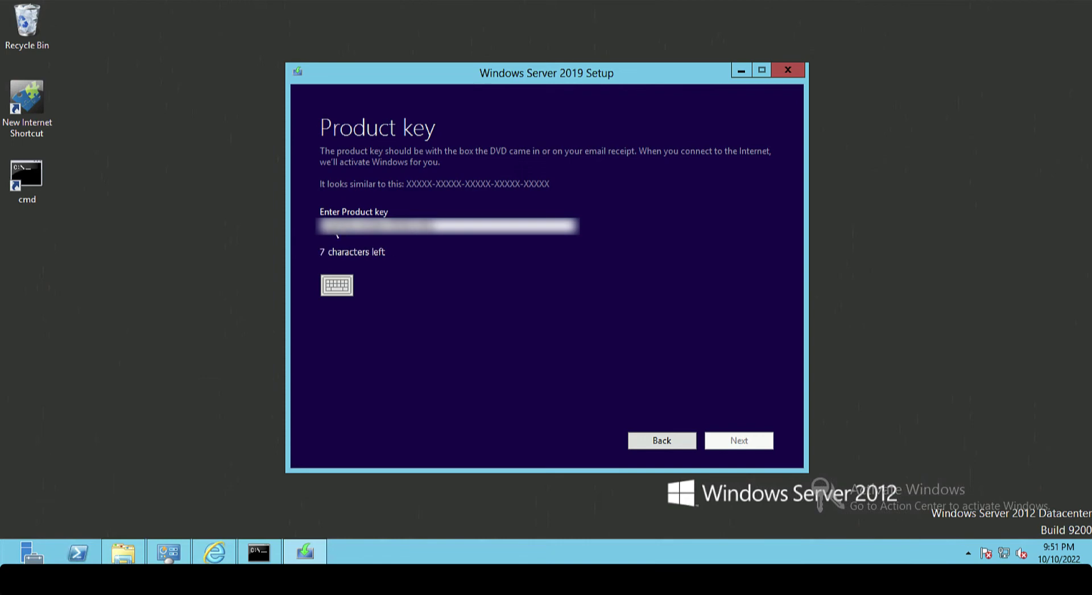
text(XXXXXXX)
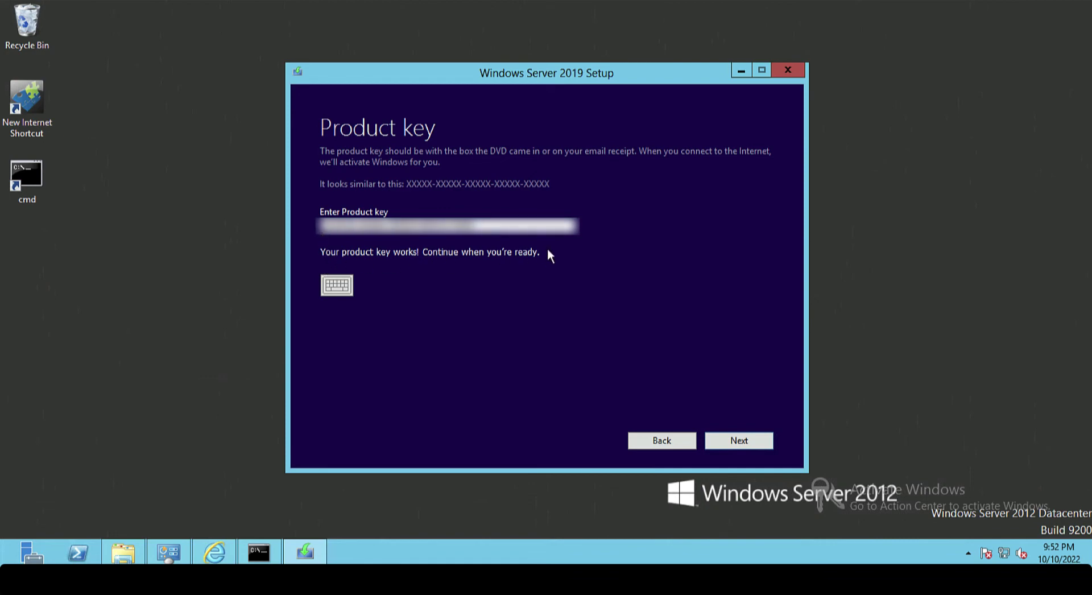
click(741, 442)
- Select the Windows Server 2019 Datacenter (Desktop Experience) image and accept the license terms
click(448, 221)
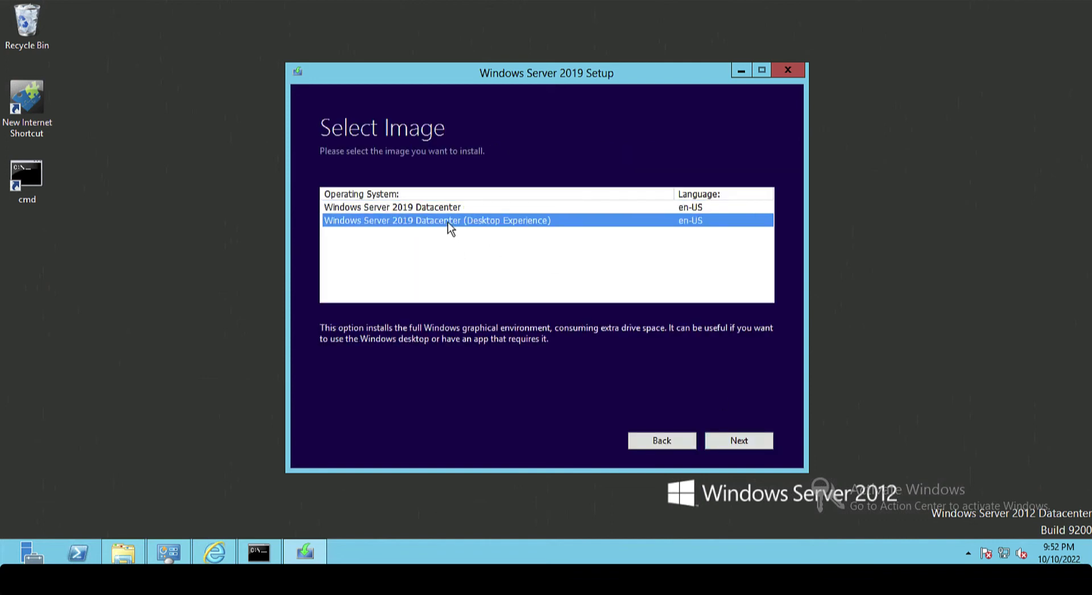
click(746, 444)
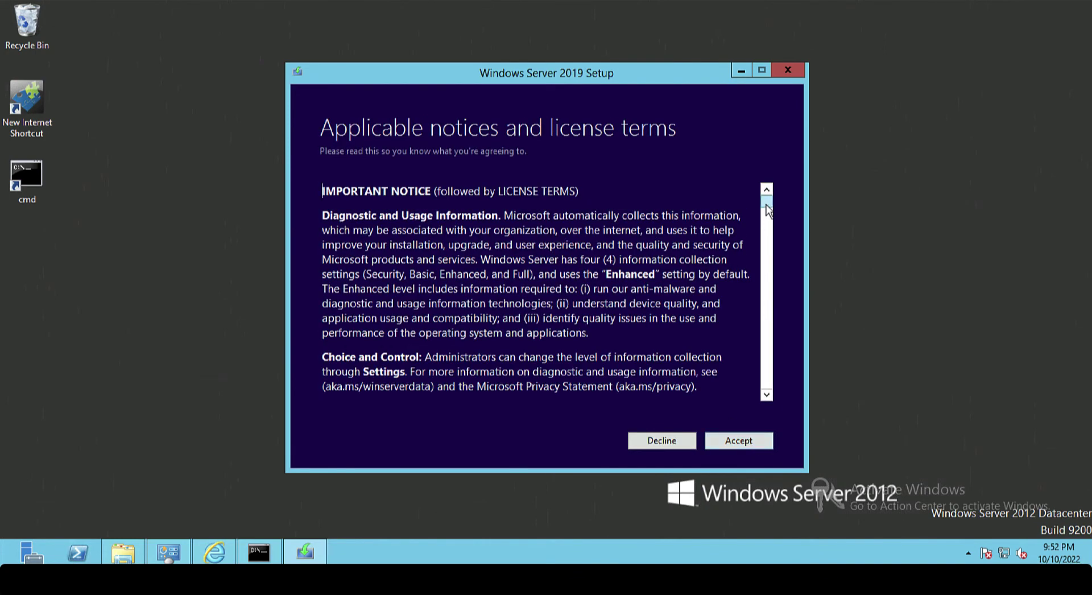
drag(765, 211, 765, 398)
click(731, 441)
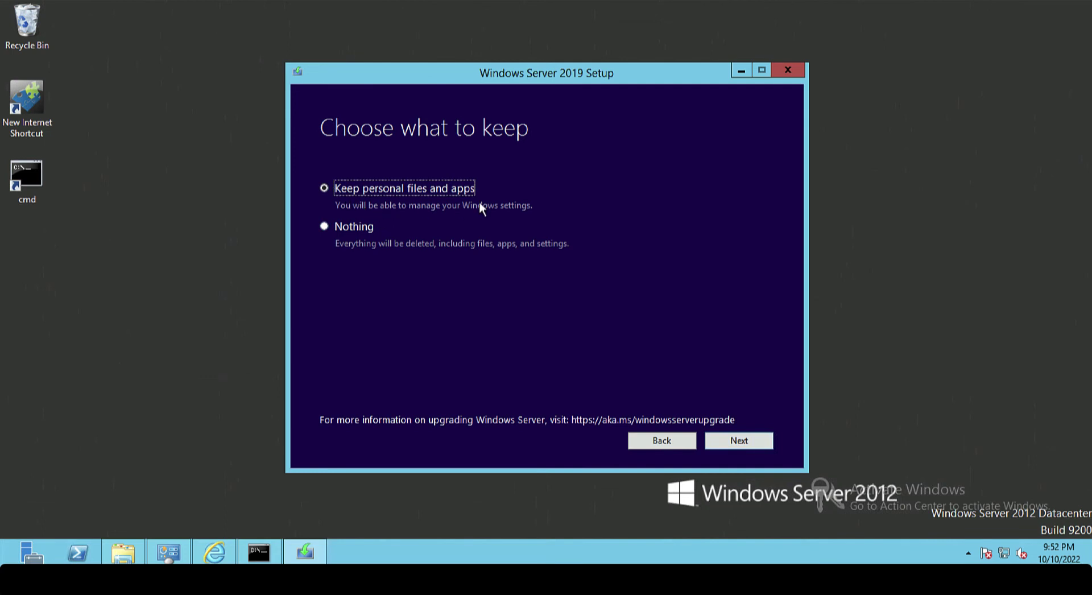
- Choose to keep personal files and apps, and confirm the VMware SVGA 3D display compatibility notice
click(730, 441)
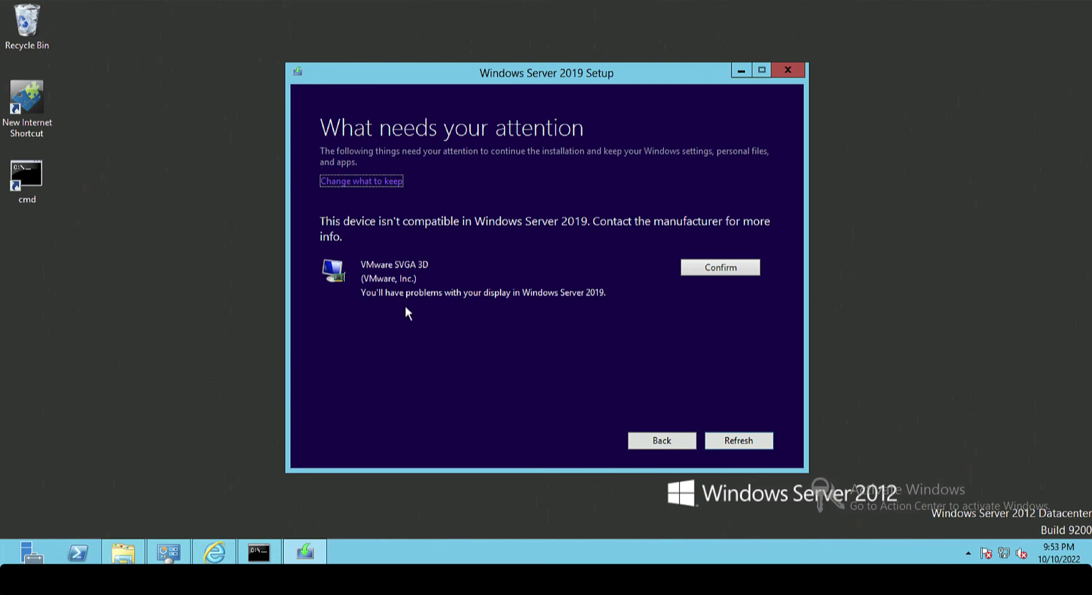
click(705, 268)
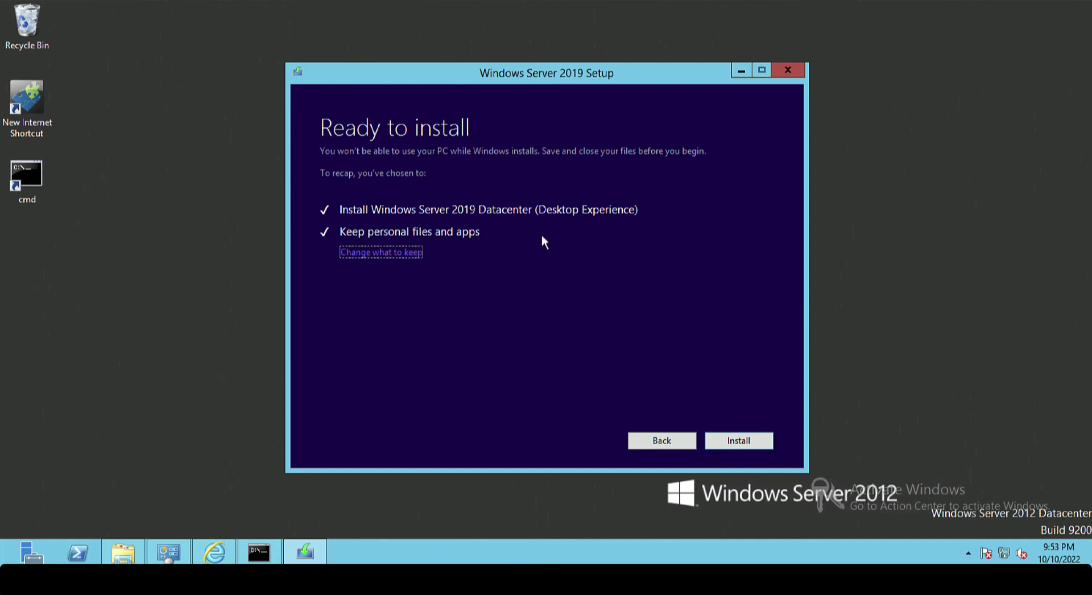
- Start the Windows Server 2019 Datacenter installation and sign in to the upgraded server as Administrator with the account password
click(727, 440)
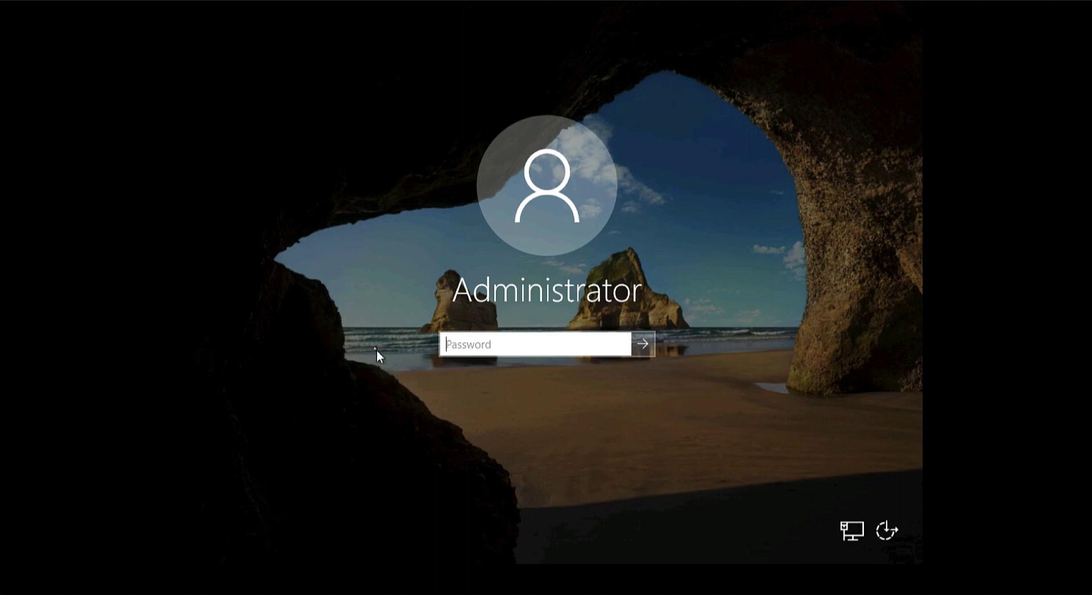
text(********)
key(Return)
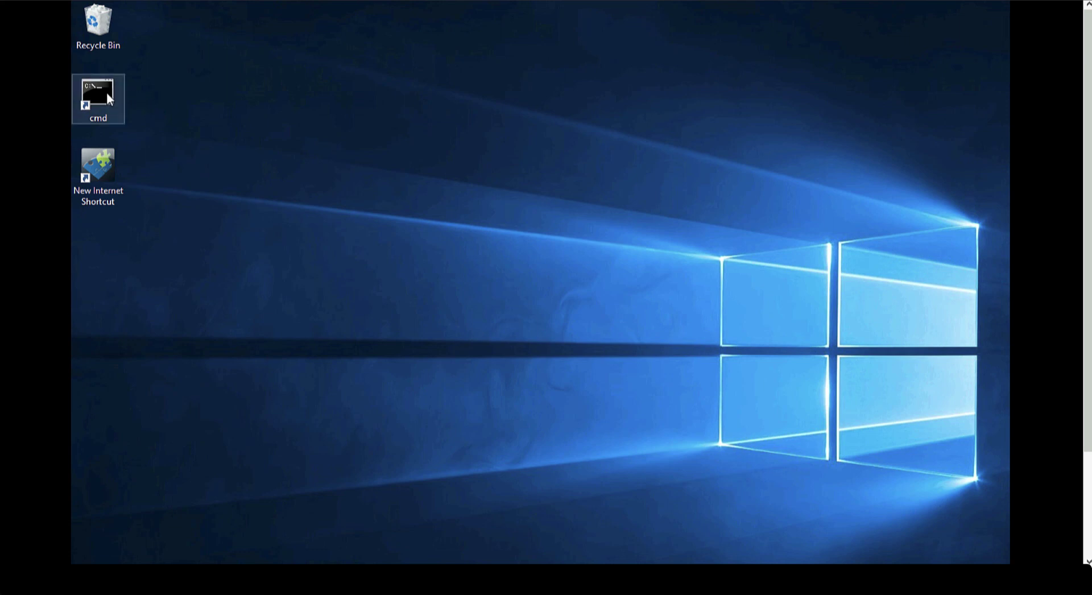
- Check the installed Windows version by running winver in a command prompt, then close the version information and the prompt
double_click(91, 87)
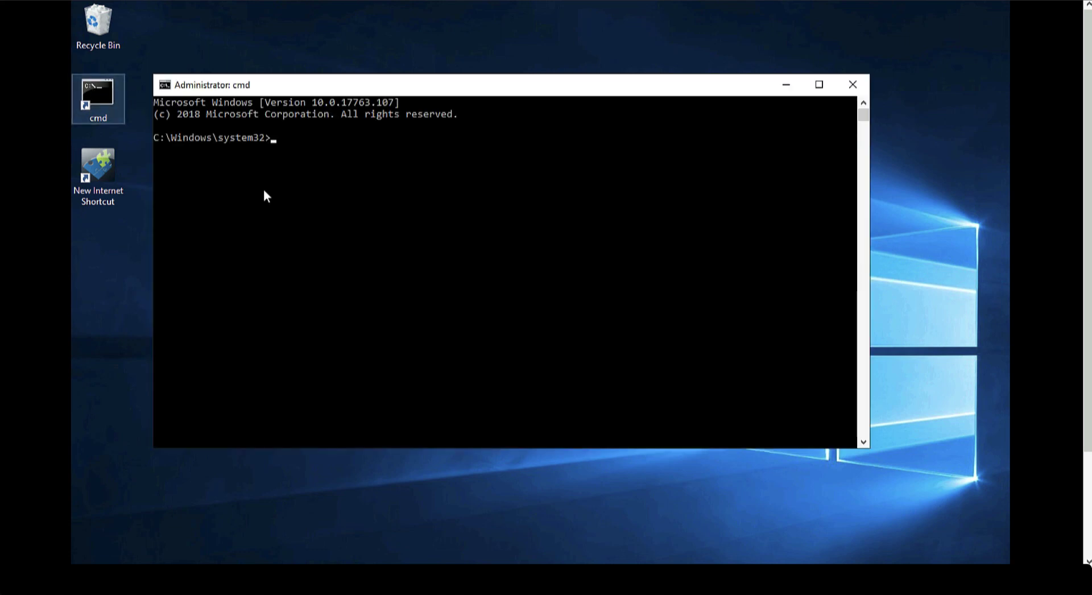
click(307, 219)
text(winver)
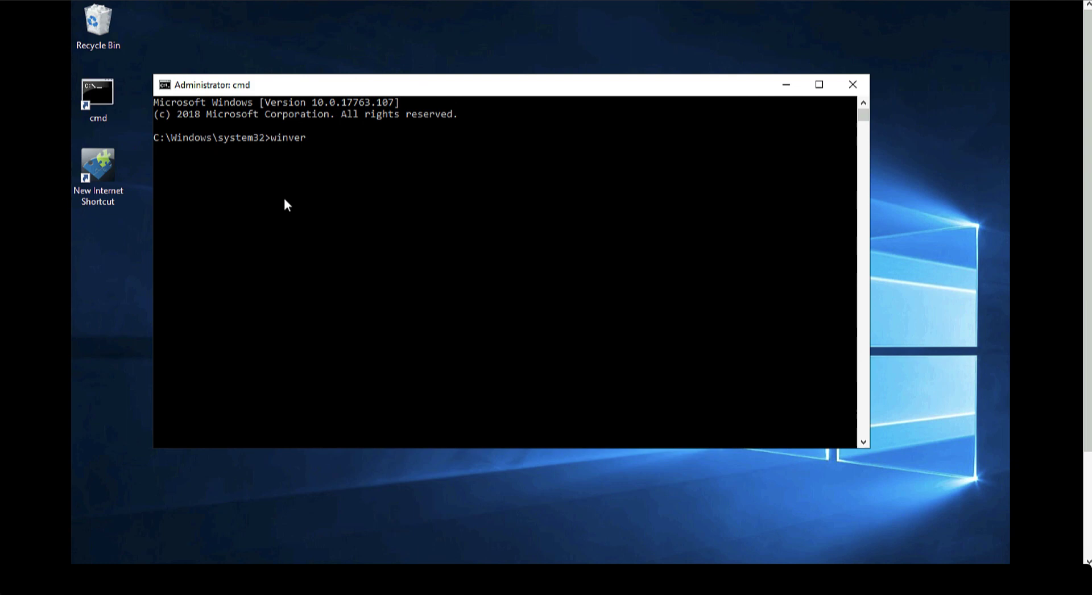
key(Return)
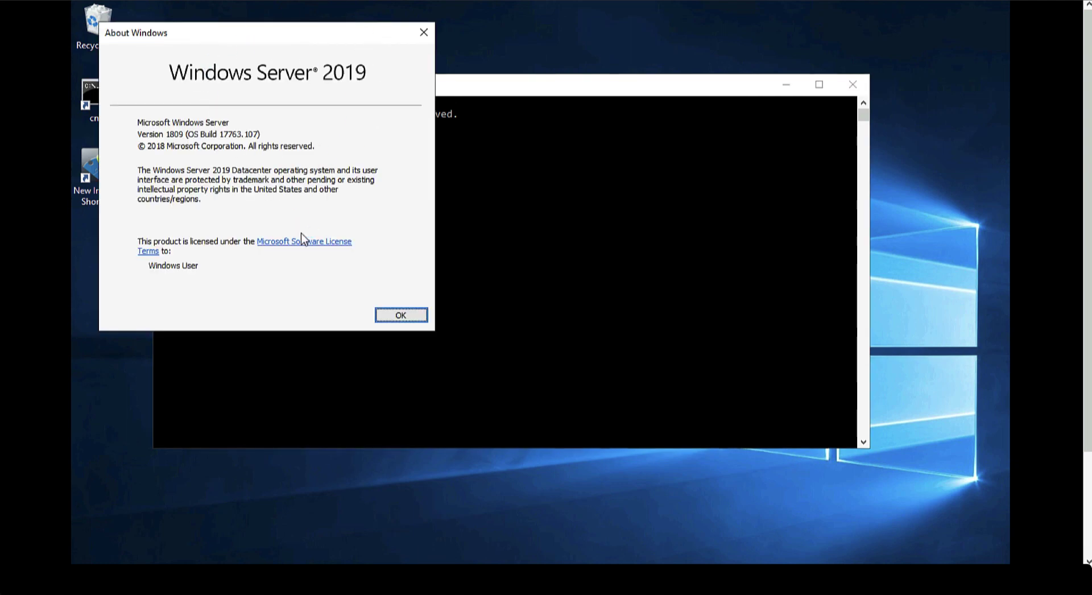
click(388, 314)
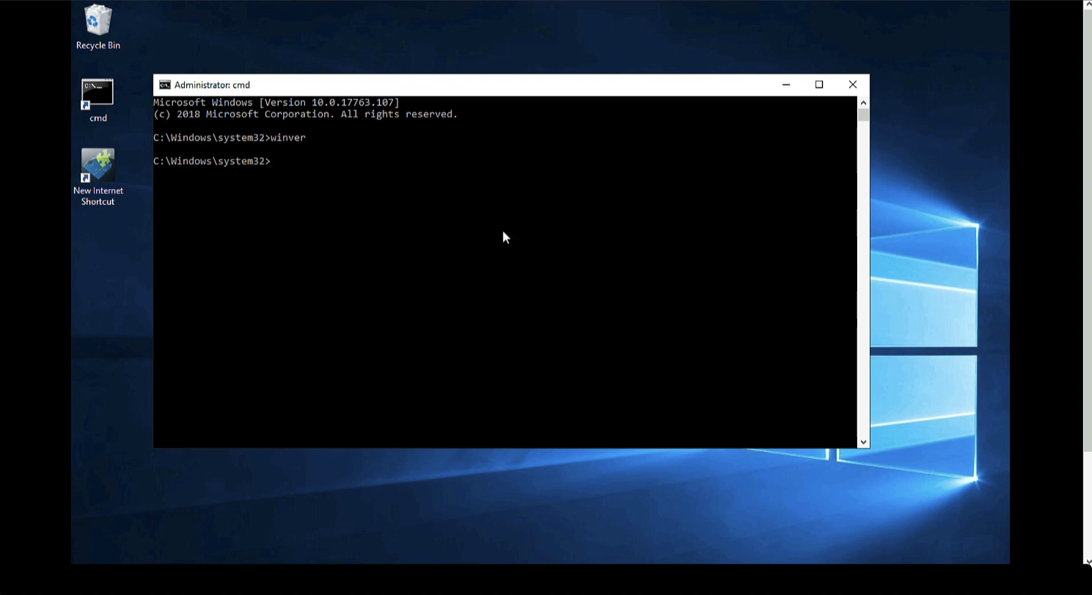
click(851, 85)
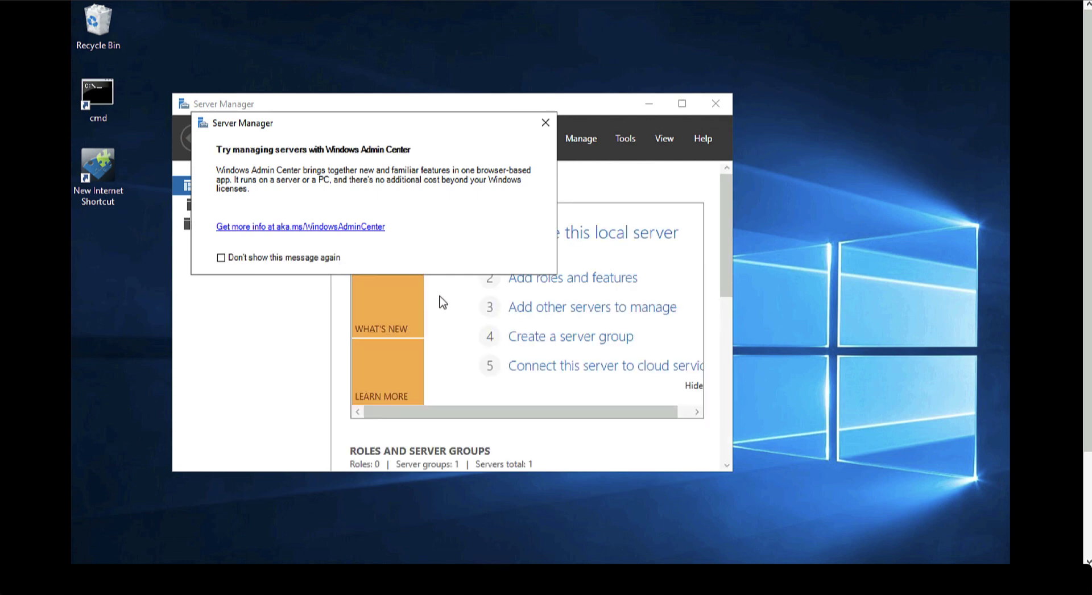
- Dismiss the Windows Admin Center message and close Server Manager
click(543, 123)
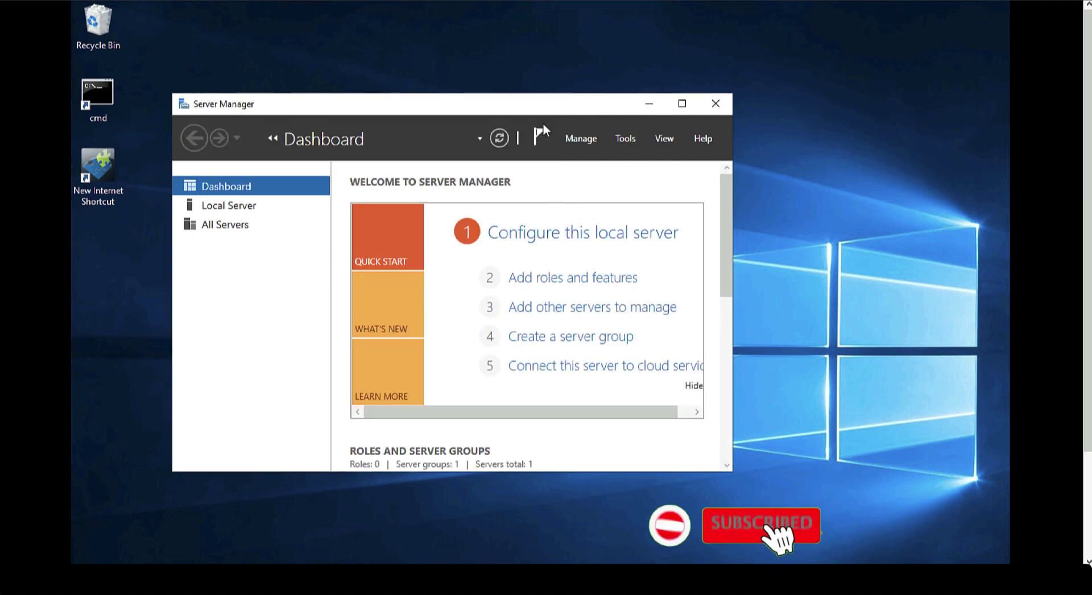
click(714, 104)
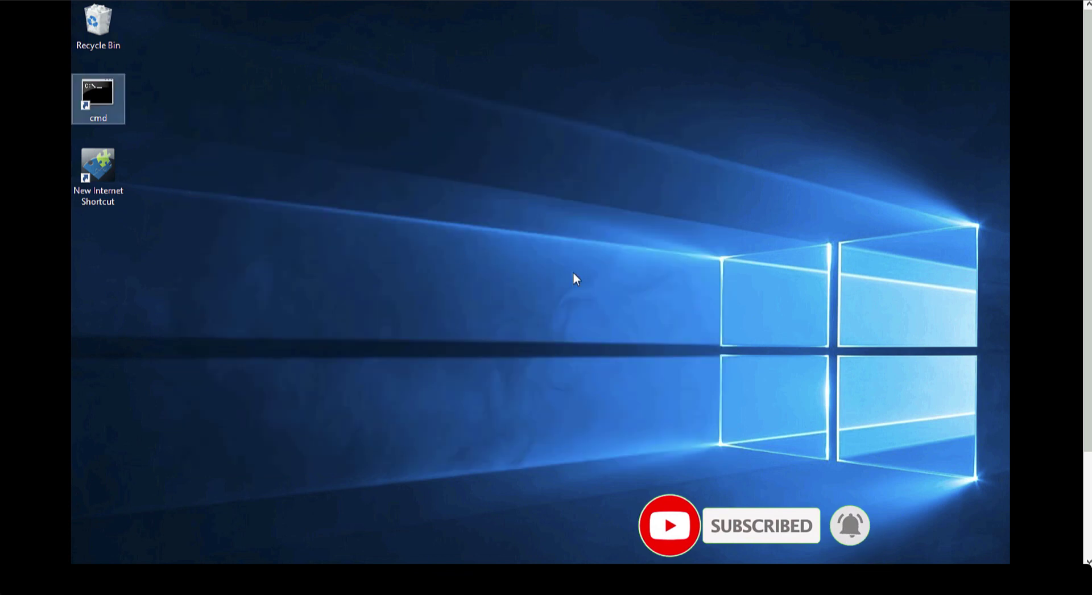